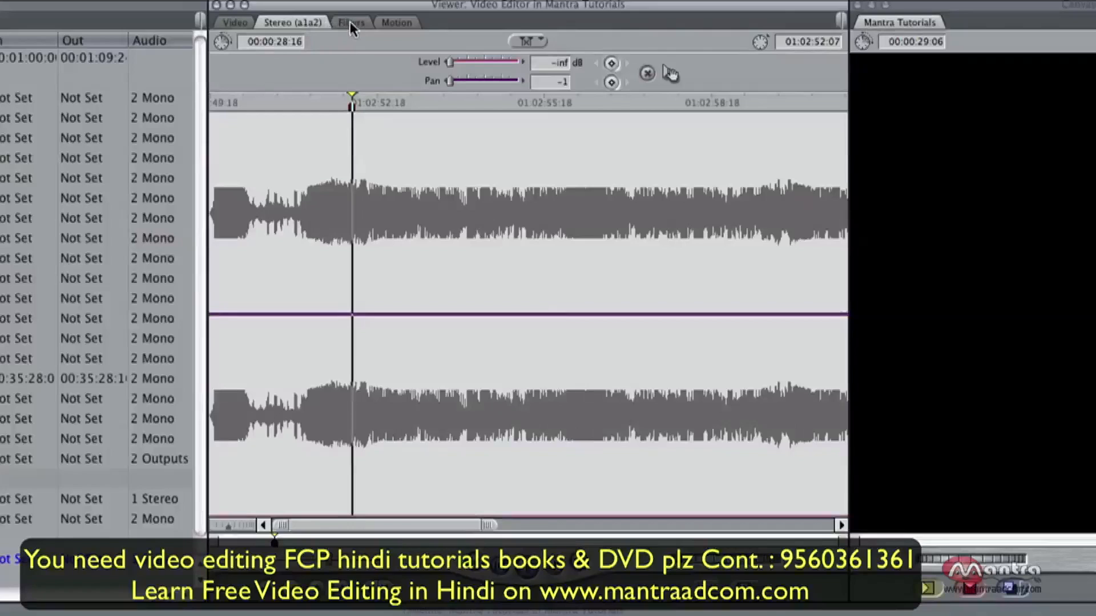
# - Examine the clip's video, filter and motion settings in the Viewer
pyautogui.click(354, 23)
pyautogui.click(409, 21)
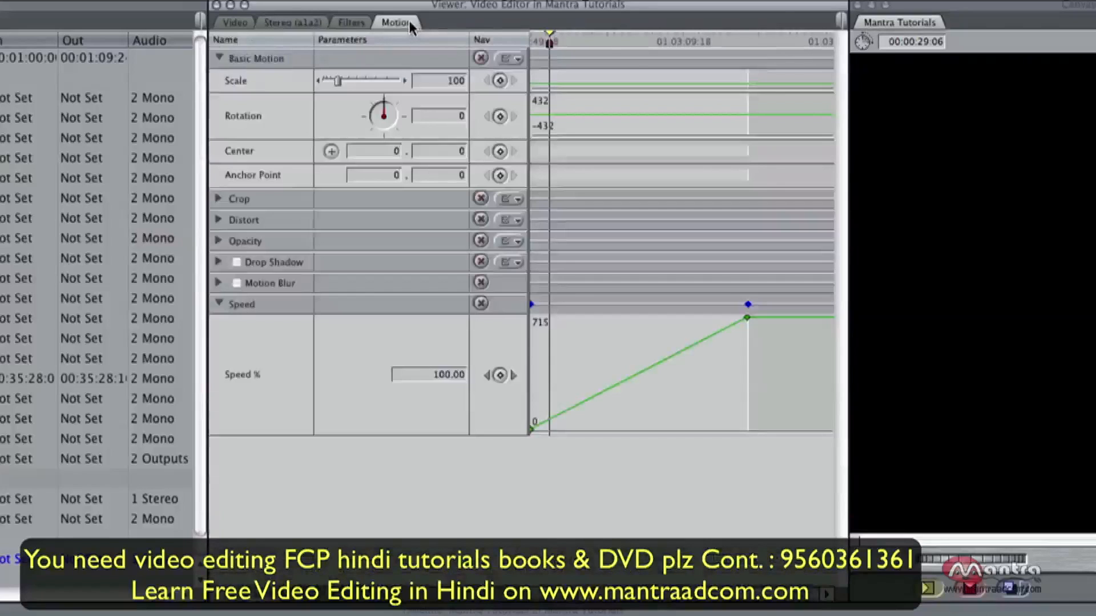
pyautogui.click(247, 22)
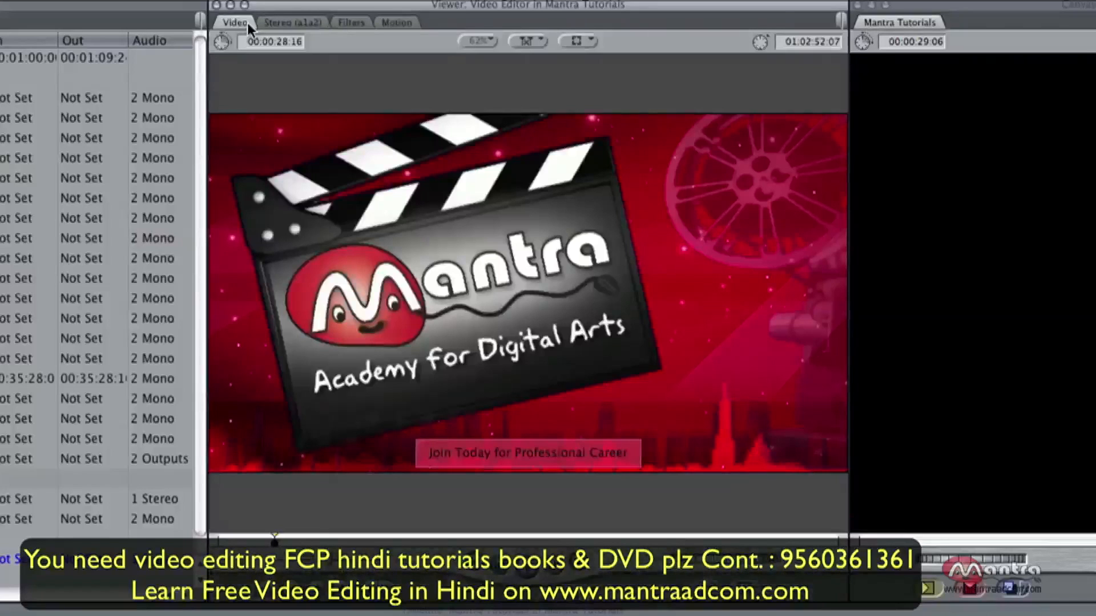
pyautogui.click(353, 20)
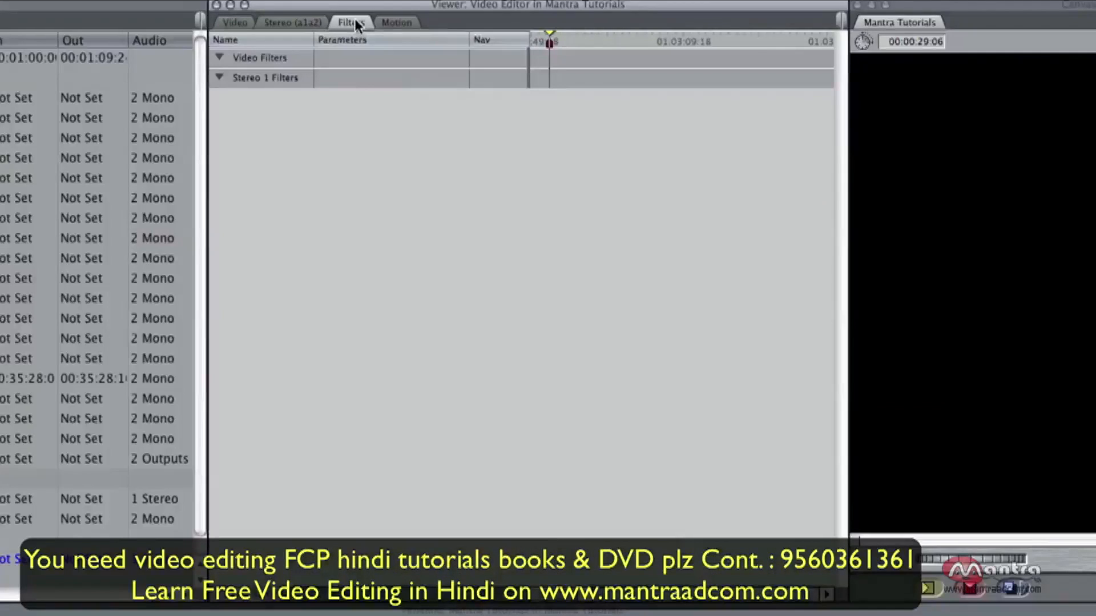
pyautogui.click(391, 21)
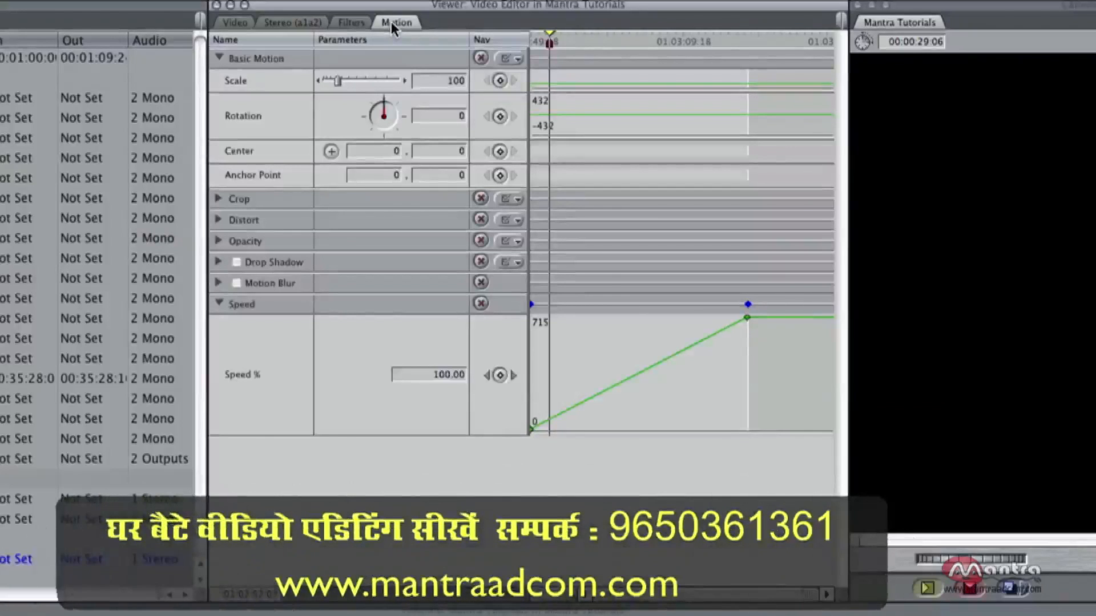
# - Mark an In point at 01:02:56:06 and an Out point at 01:03:00:09 on the clip in the video view
pyautogui.click(242, 23)
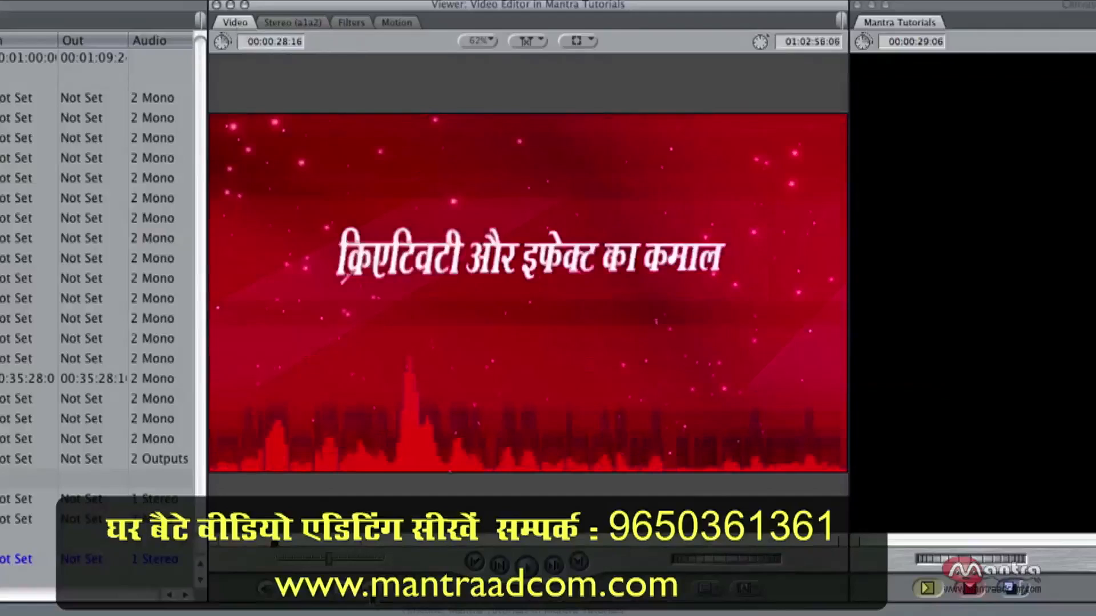
pyautogui.press('i')
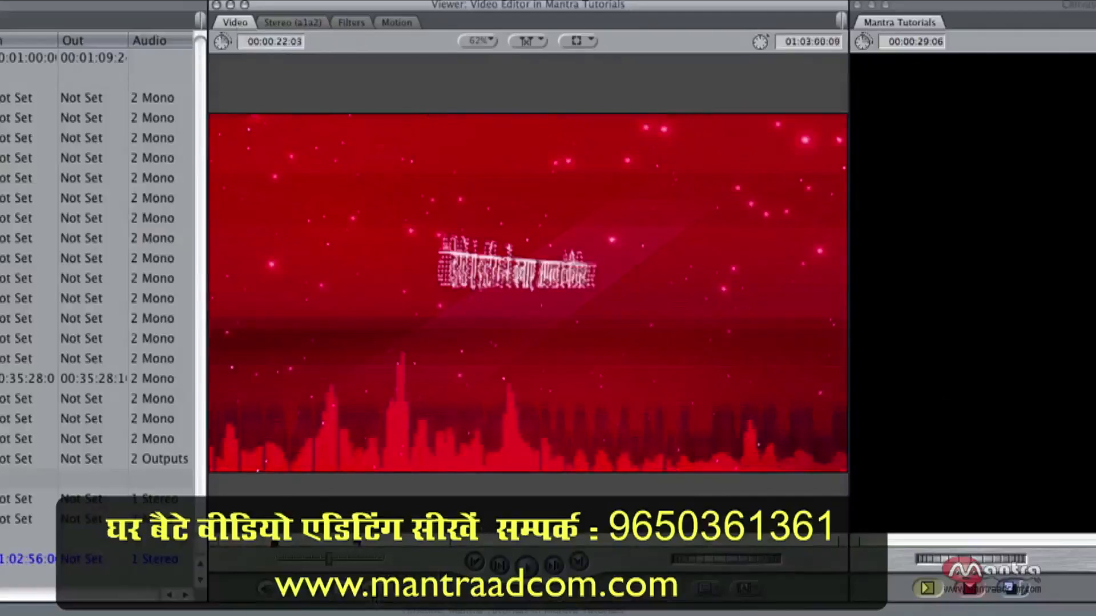
pyautogui.press('o')
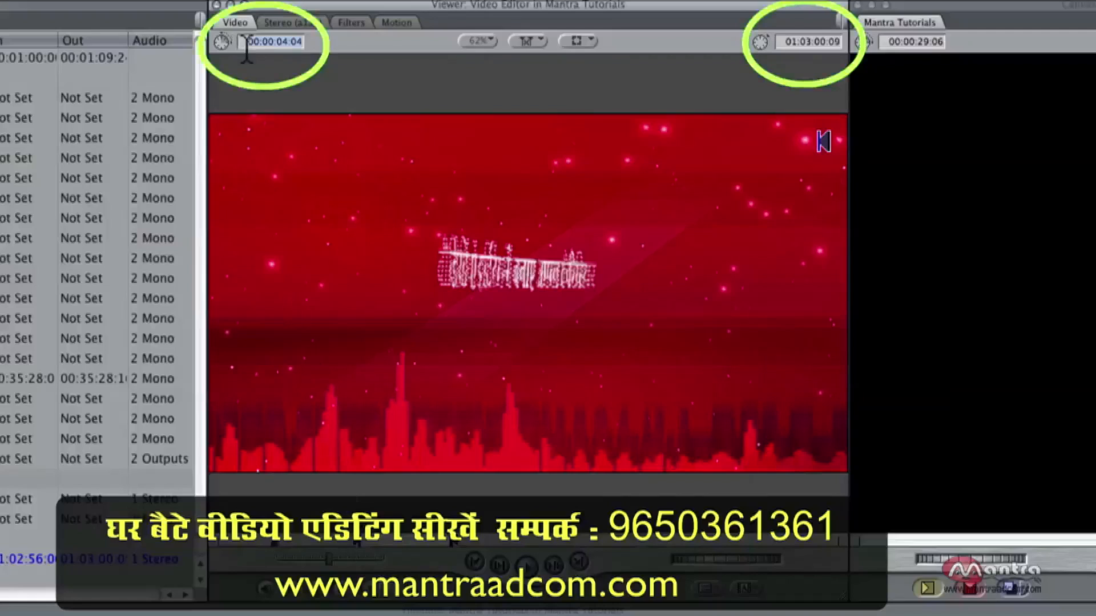
pyautogui.click(782, 43)
pyautogui.click(283, 44)
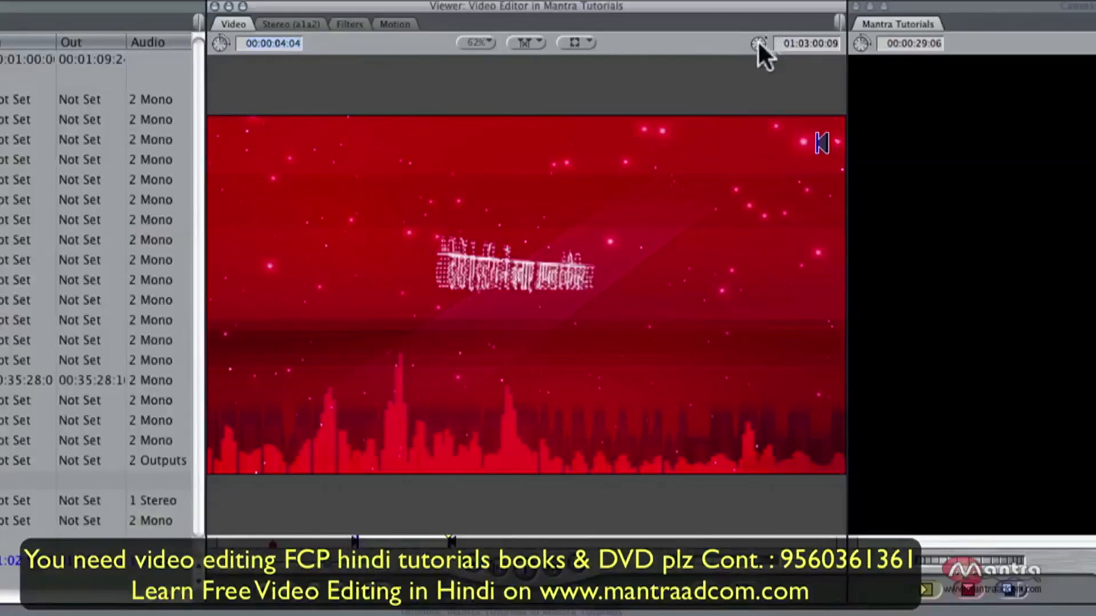
# - Mark new In and Out points on the clip's stereo audio waveform, placing the Out point at 01:02:55:16 for a 00:00:01:22 duration
pyautogui.click(292, 24)
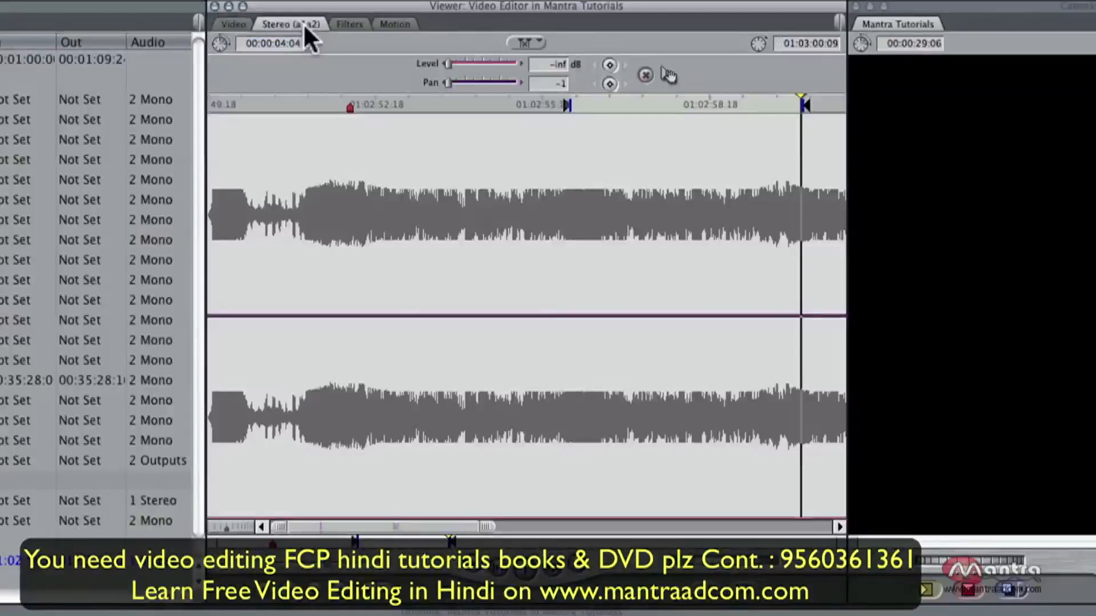
pyautogui.click(400, 109)
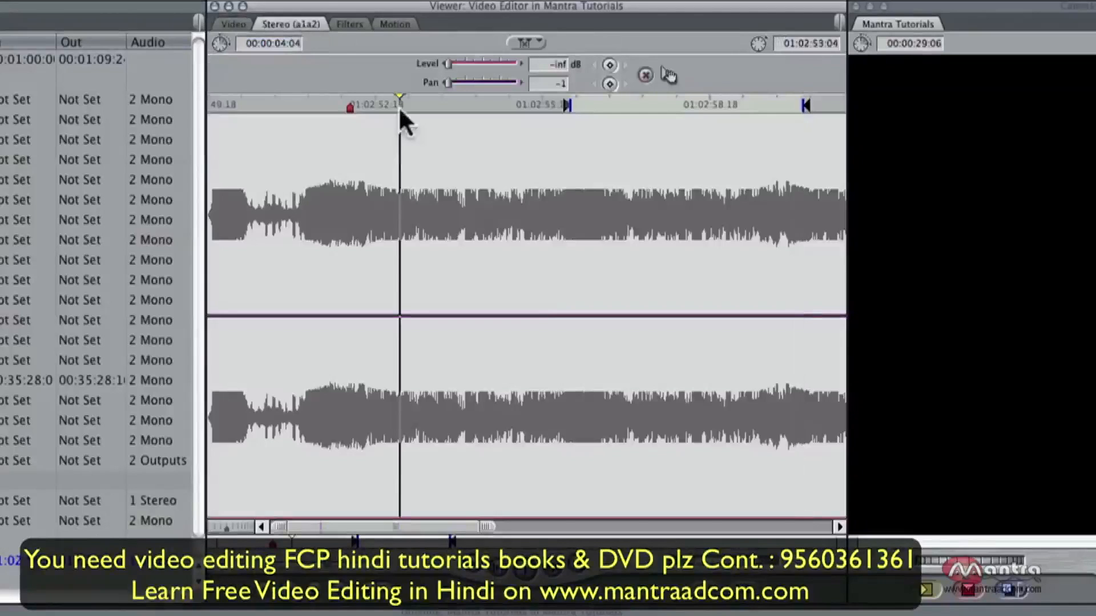
pyautogui.press('i')
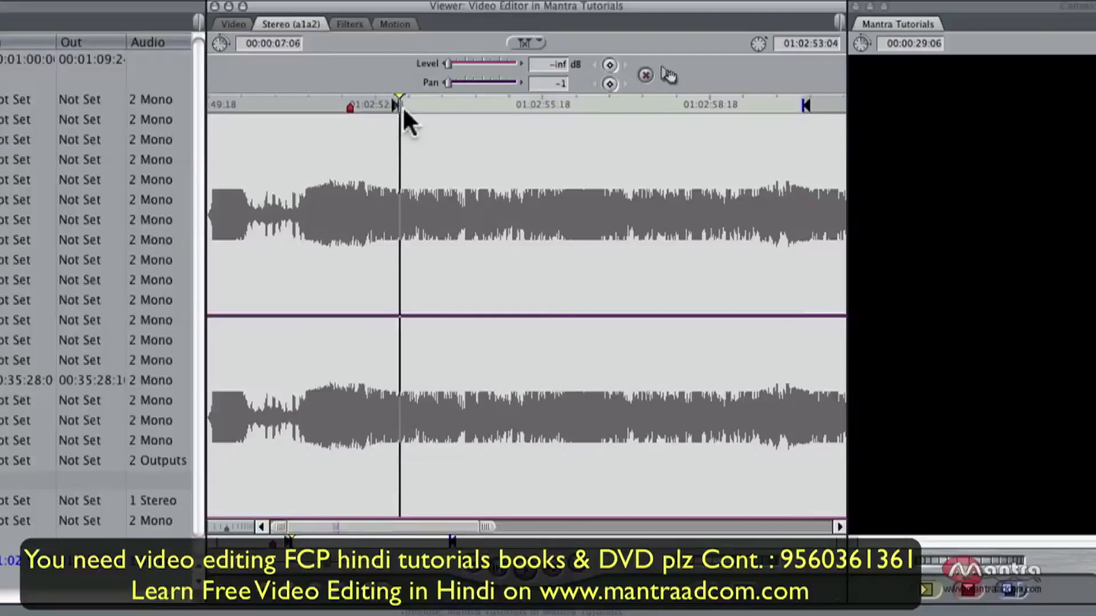
pyautogui.moveTo(399, 106); pyautogui.dragTo(501, 108)
pyautogui.press('o')
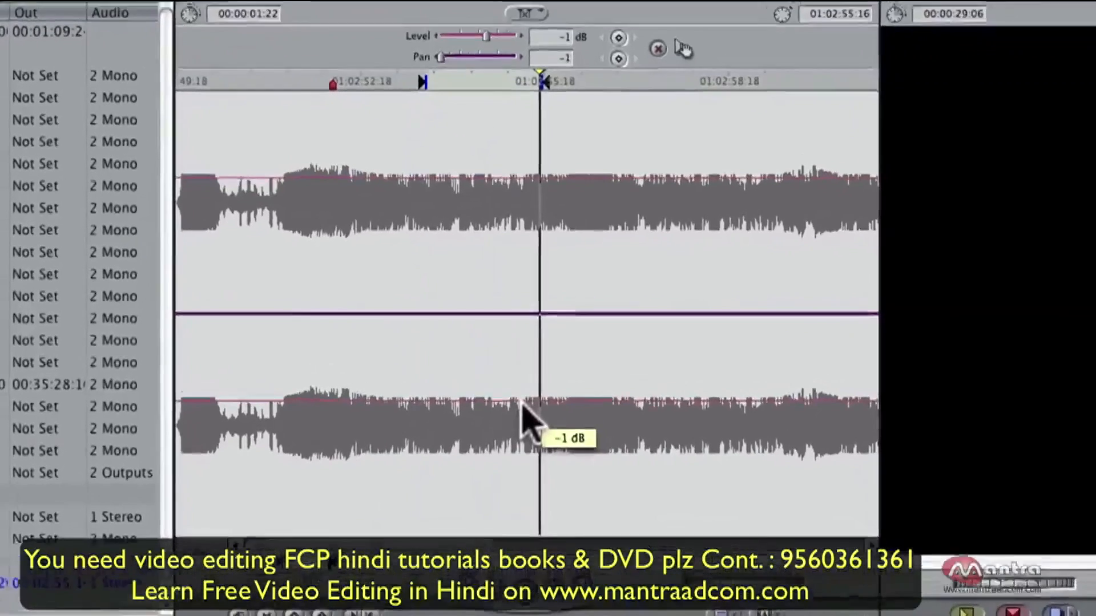
# - Lower the clip's audio level on the waveform's level line, trying -4 dB and -2 dB
pyautogui.moveTo(522, 406); pyautogui.dragTo(520, 414)
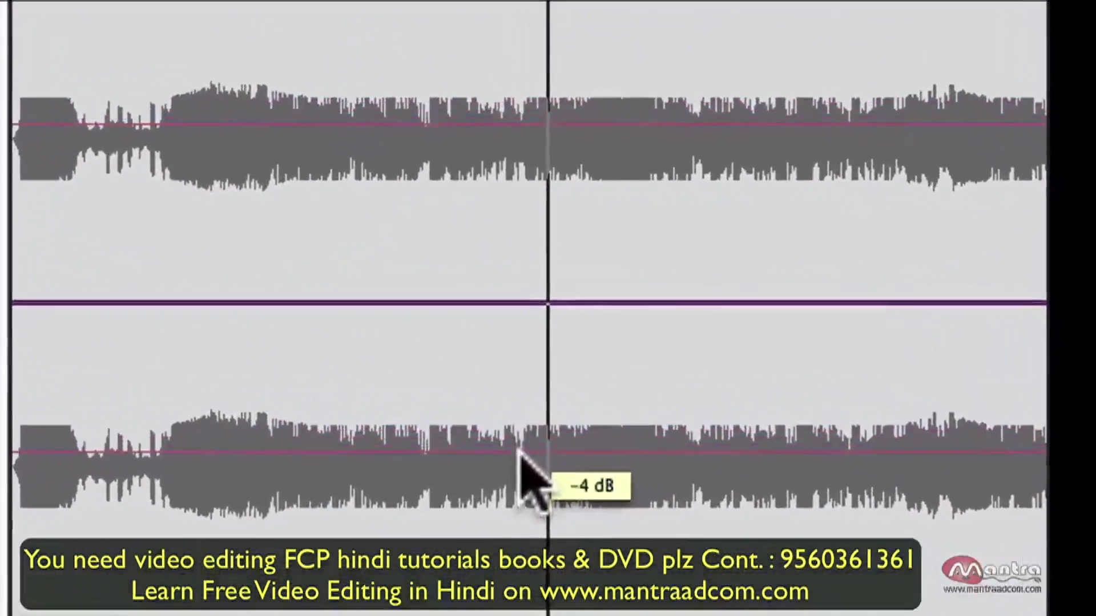
pyautogui.moveTo(519, 452)
pyautogui.mouseDown()
pyautogui.moveTo(516, 463)
pyautogui.moveTo(518, 440)
pyautogui.mouseUp()
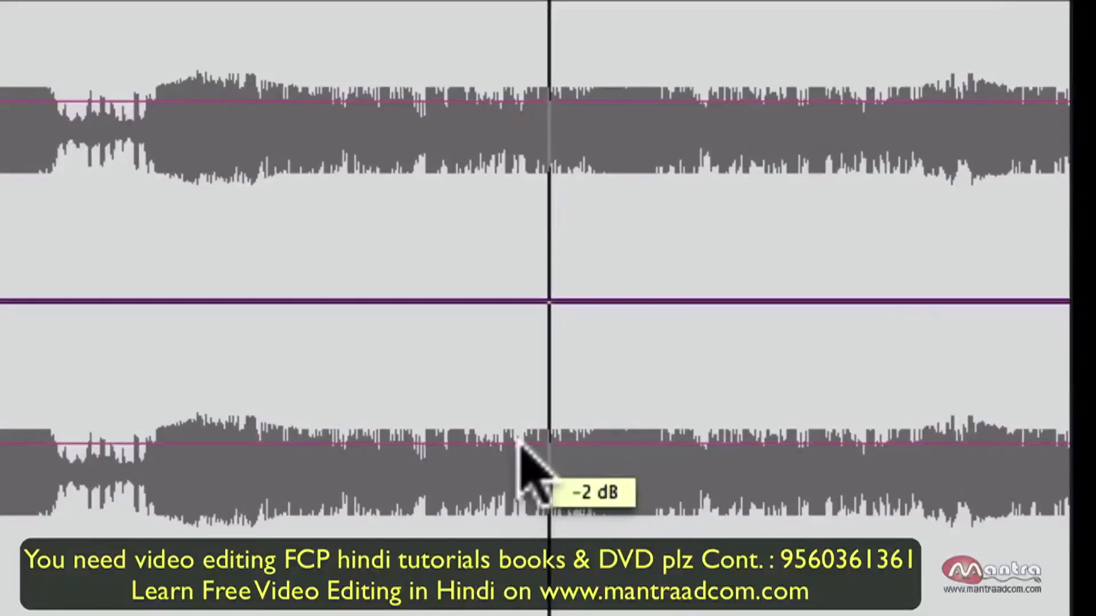
pyautogui.moveTo(519, 443); pyautogui.dragTo(520, 444)
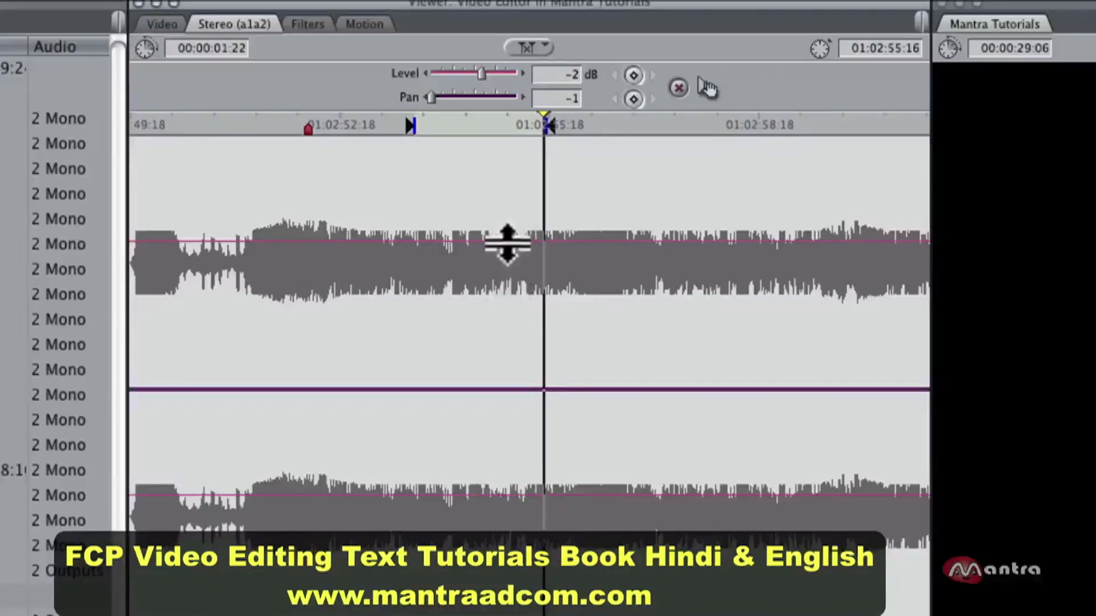
pyautogui.moveTo(507, 242); pyautogui.dragTo(504, 266)
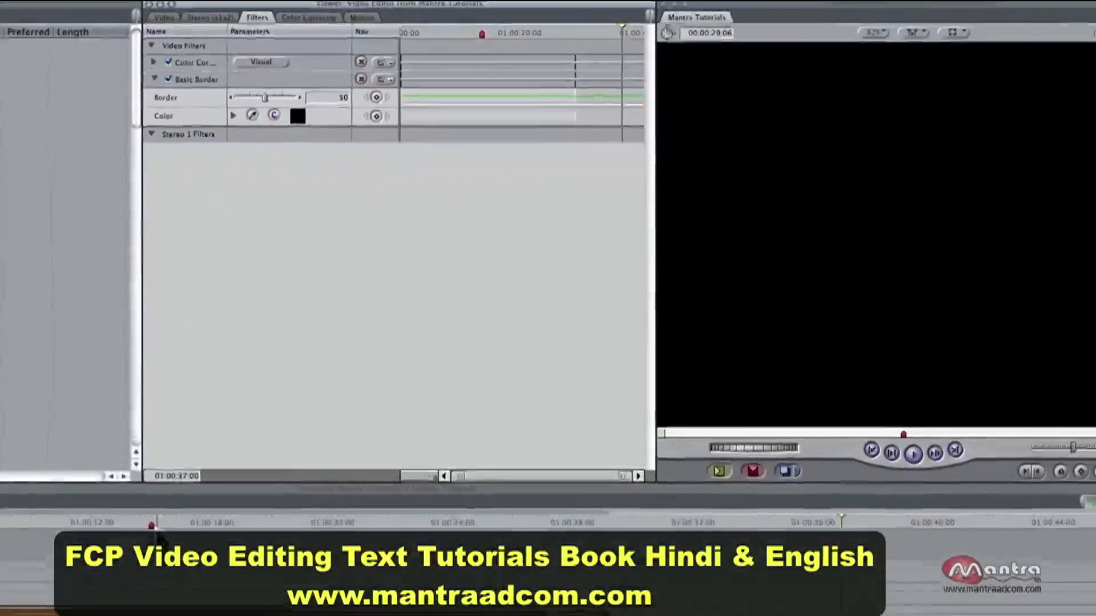
# - Set the Basic Border filter's Border to 33, with Border keyframes at the 01:00:14:01 marker and at 01:00:19:04
pyautogui.click(152, 525)
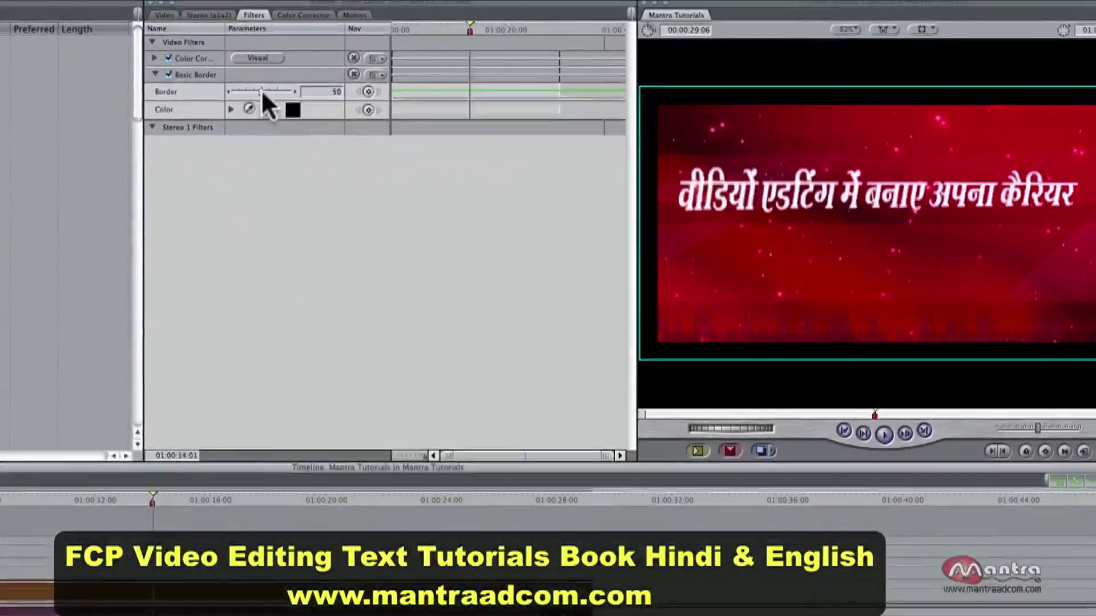
pyautogui.moveTo(261, 89)
pyautogui.mouseDown()
pyautogui.moveTo(278, 86)
pyautogui.moveTo(252, 89)
pyautogui.moveTo(272, 89)
pyautogui.moveTo(256, 103)
pyautogui.mouseUp()
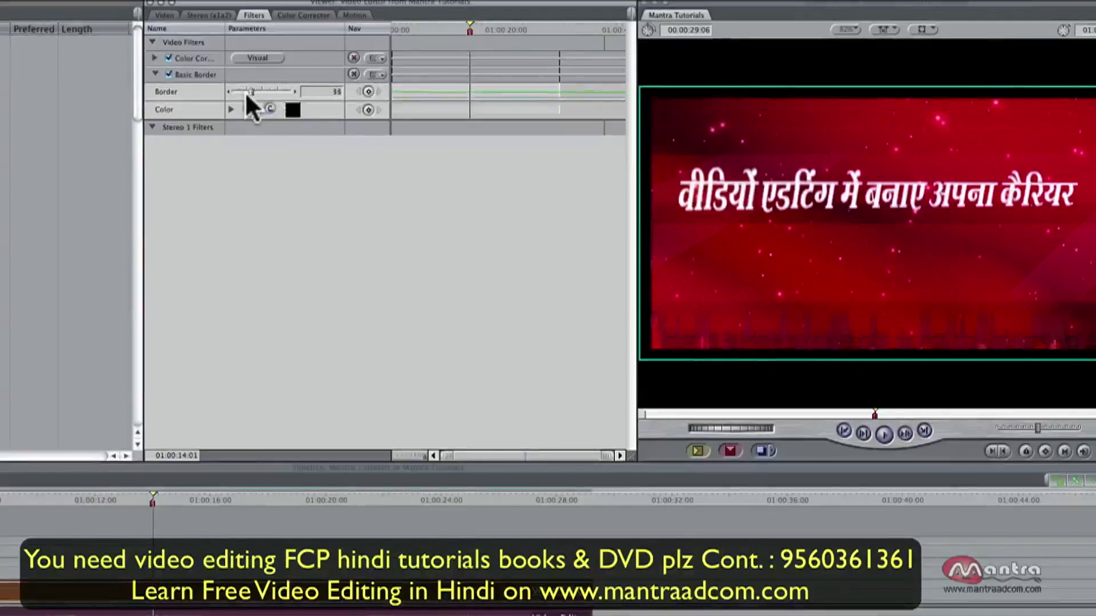
pyautogui.click(367, 91)
pyautogui.click(499, 29)
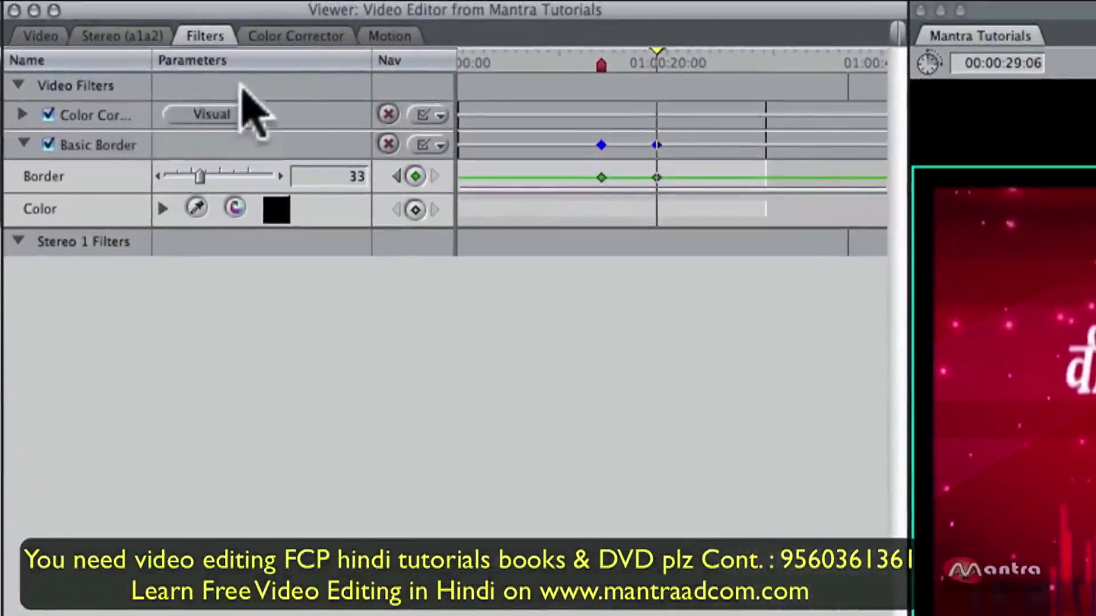
# - Set the Color Corrector's Whites level to 204 and its Mids level to 100 with the visual controls
pyautogui.click(316, 38)
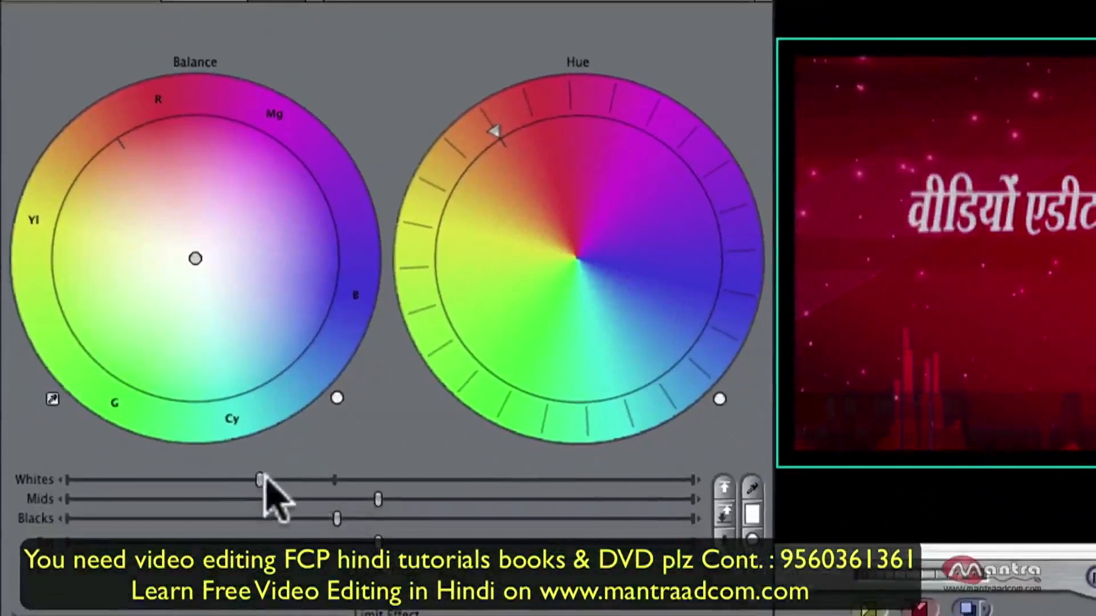
pyautogui.moveTo(266, 474)
pyautogui.mouseDown()
pyautogui.moveTo(450, 455)
pyautogui.moveTo(262, 464)
pyautogui.mouseUp()
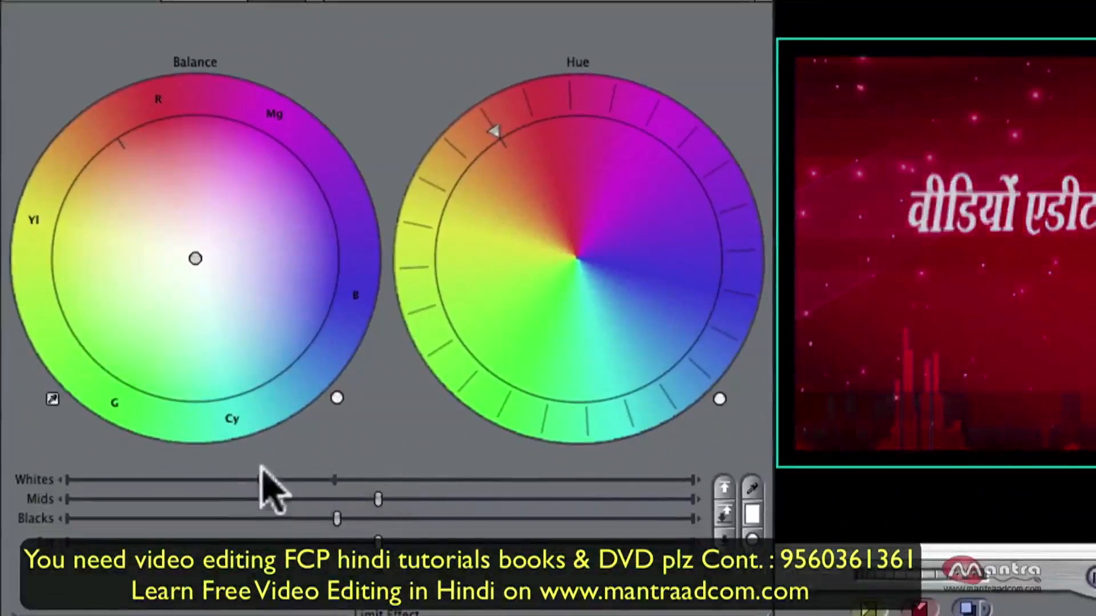
pyautogui.moveTo(379, 489)
pyautogui.mouseDown()
pyautogui.moveTo(457, 500)
pyautogui.moveTo(378, 498)
pyautogui.mouseUp()
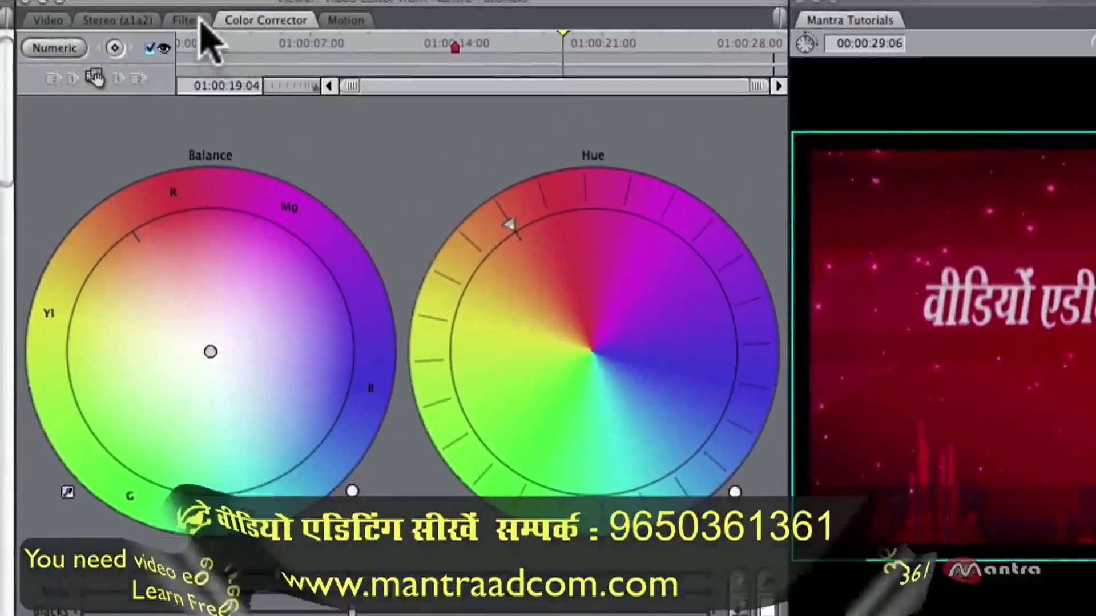
# - Expand the Color Corrector filter, examine its numeric level, balance and limit parameters, and return to its visual controls
pyautogui.click(197, 17)
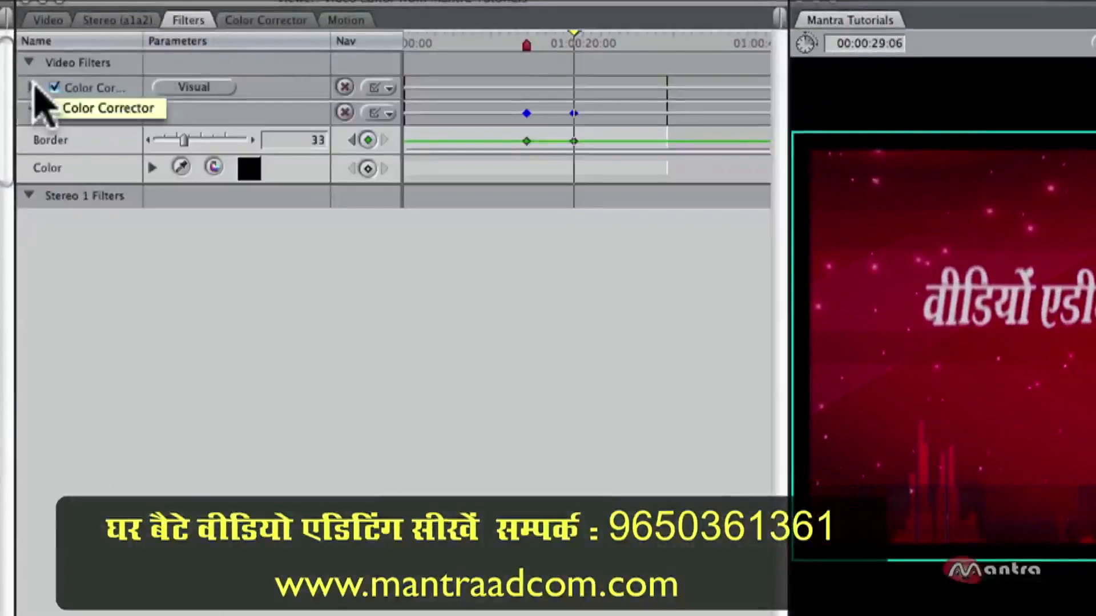
pyautogui.click(32, 87)
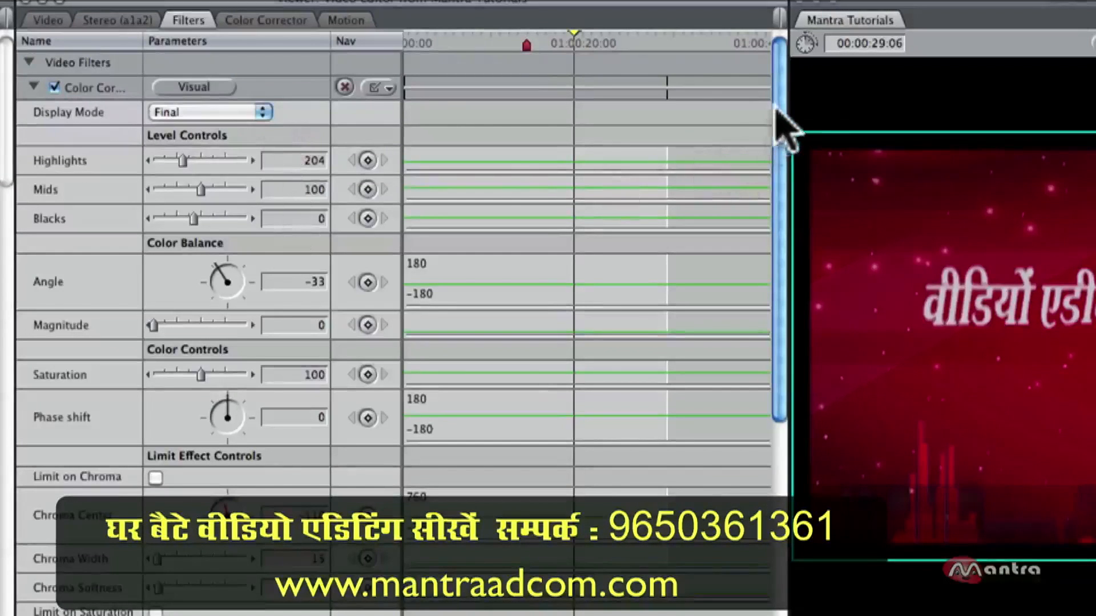
pyautogui.scroll(-1, 780, 117)
pyautogui.moveTo(778, 139); pyautogui.dragTo(779, 23)
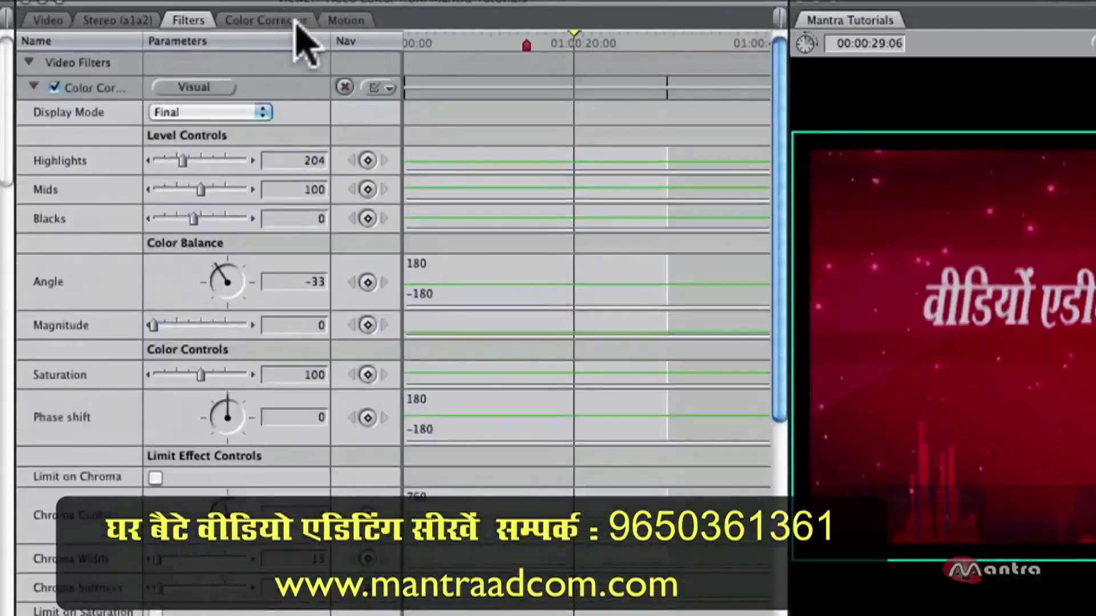
pyautogui.click(292, 24)
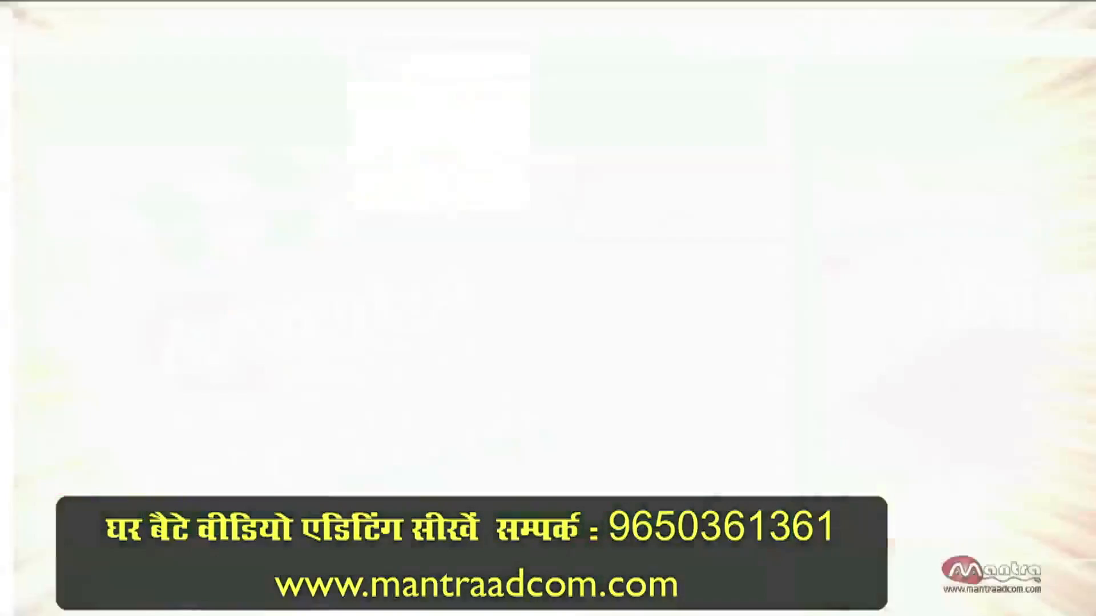
# - Set the zoom level of the clip image in the Viewer to 12%
pyautogui.click(354, 43)
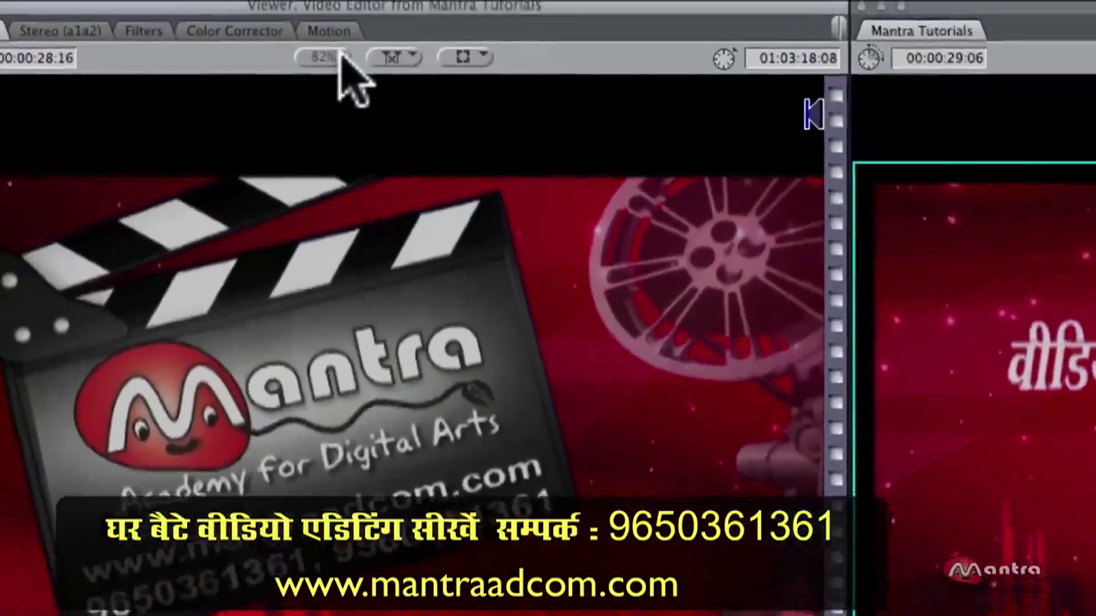
pyautogui.click(368, 44)
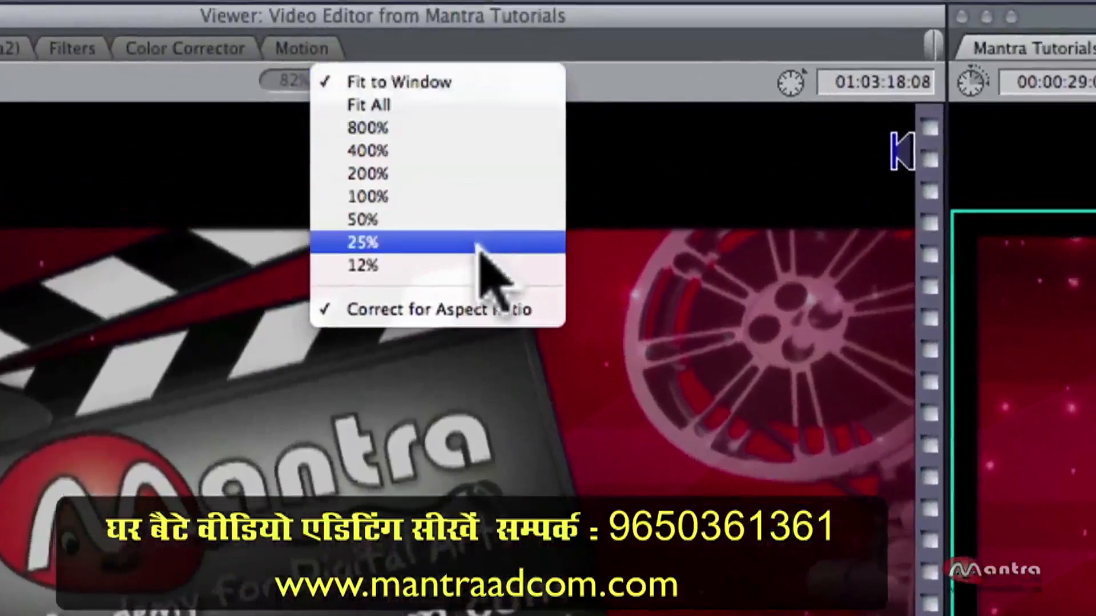
pyautogui.click(482, 263)
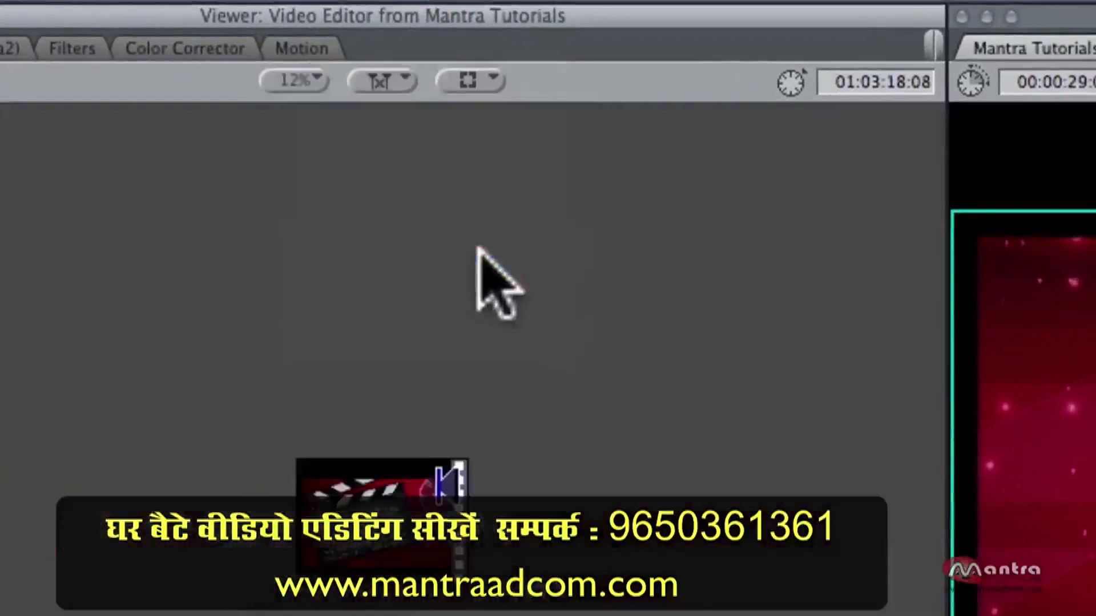
# - Enlarge the clip image in the Viewer to 200% and inspect the upper and lower parts of the frame
pyautogui.click(294, 81)
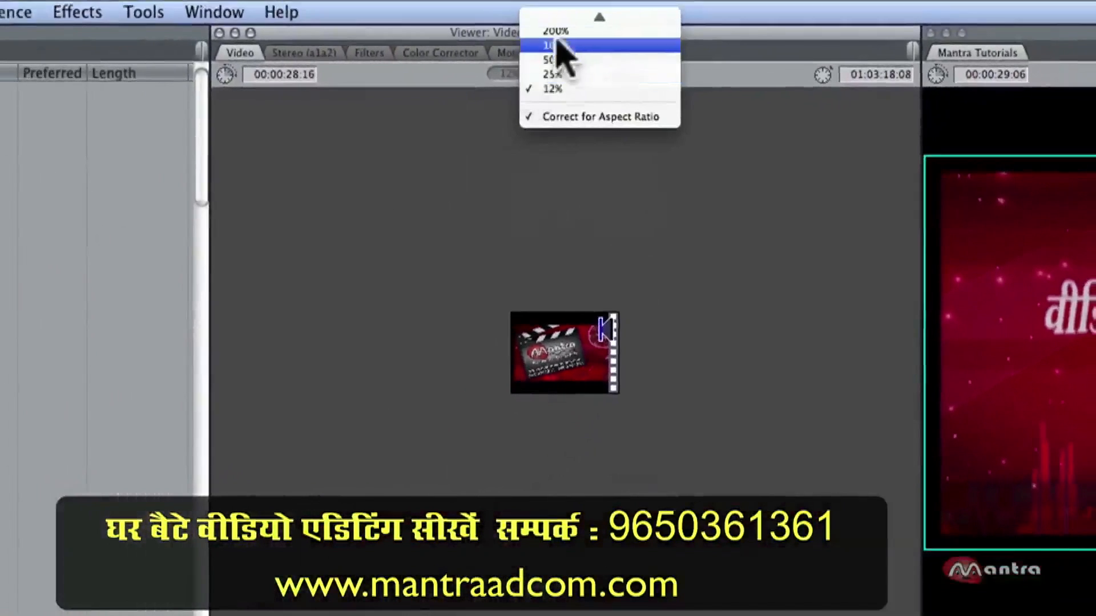
pyautogui.moveTo(574, 18)
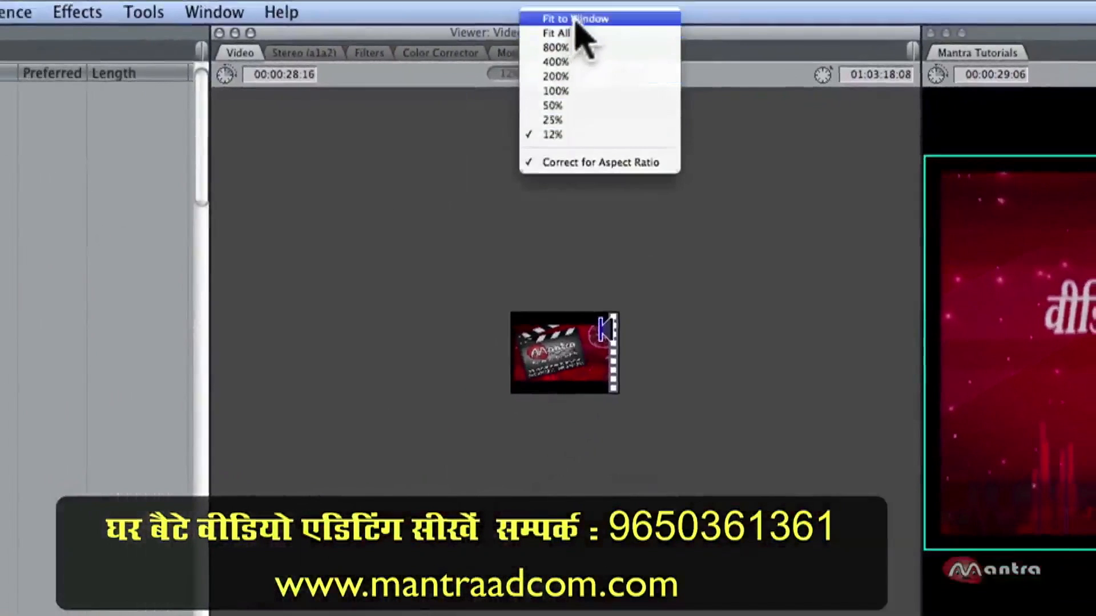
pyautogui.click(579, 76)
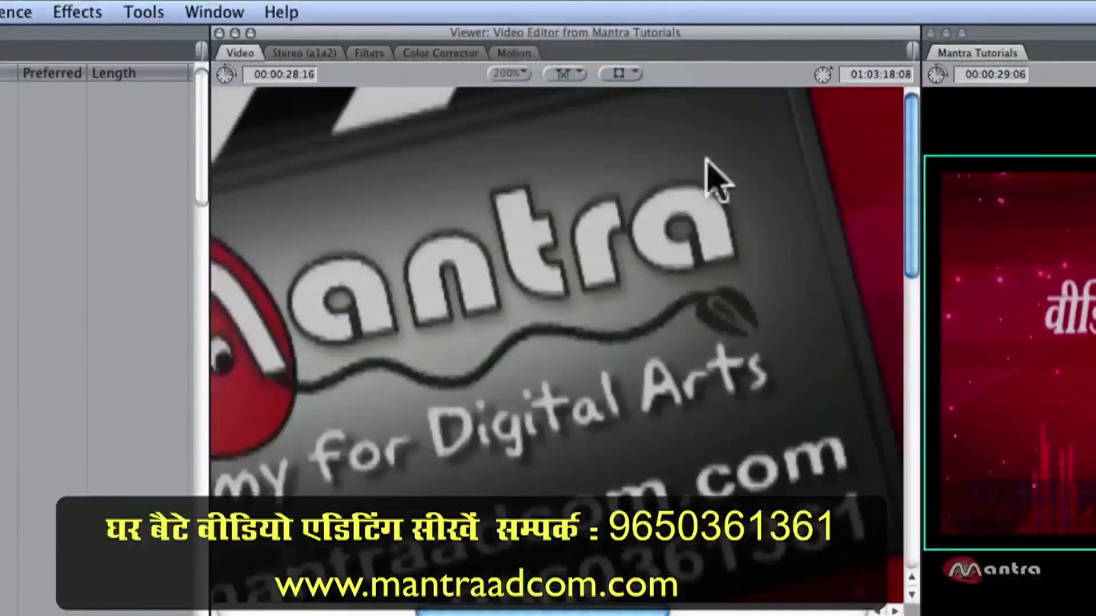
pyautogui.click(910, 166)
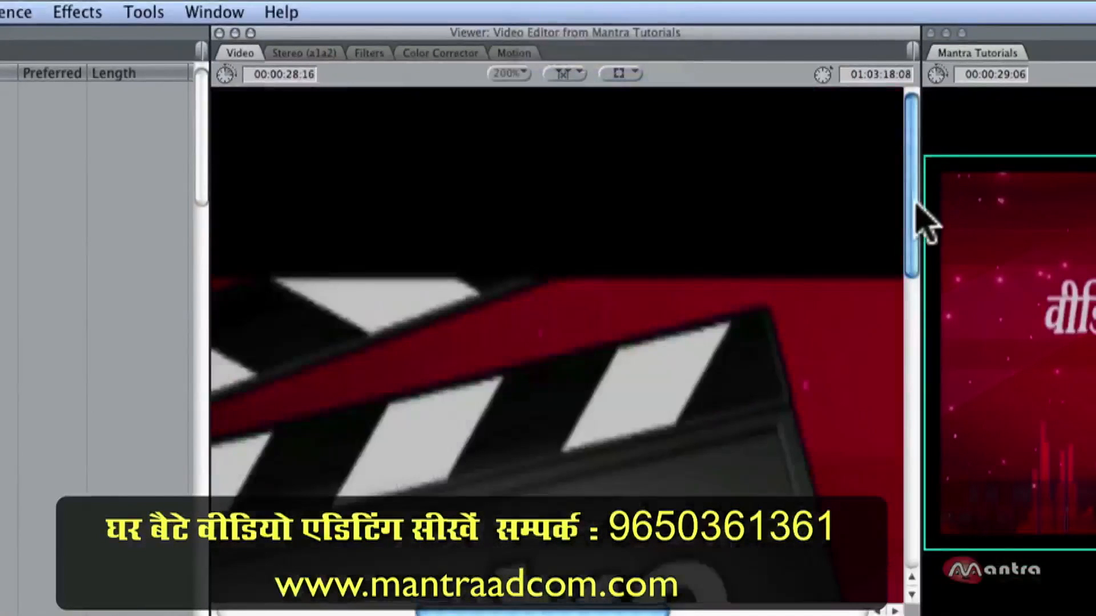
pyautogui.moveTo(911, 211); pyautogui.dragTo(904, 356)
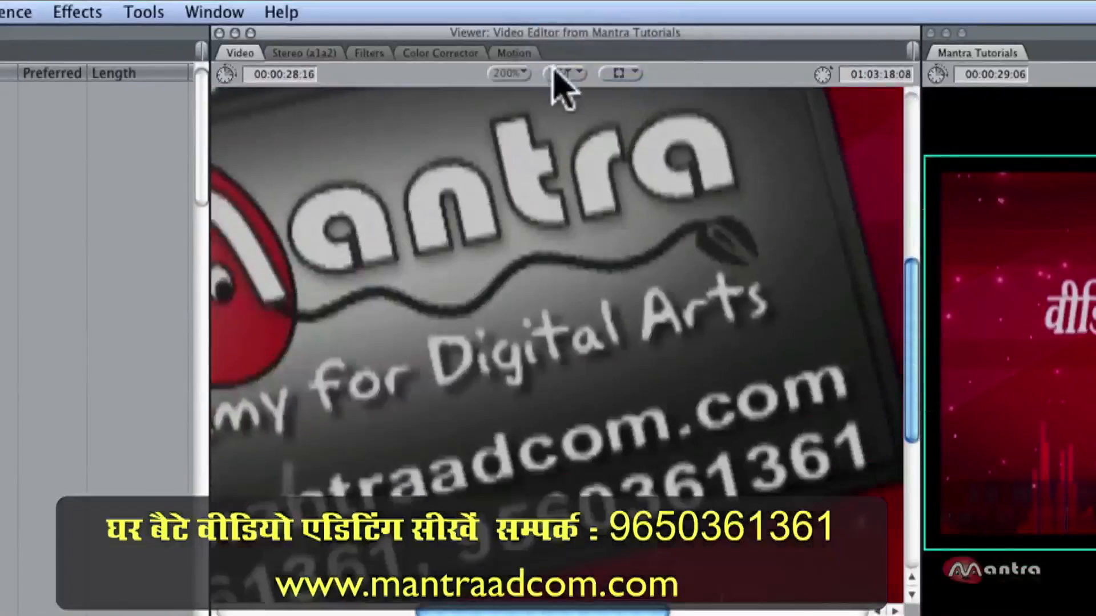
# - Fit the clip image to the Viewer window and reduce its zoom level to 12%
pyautogui.click(511, 74)
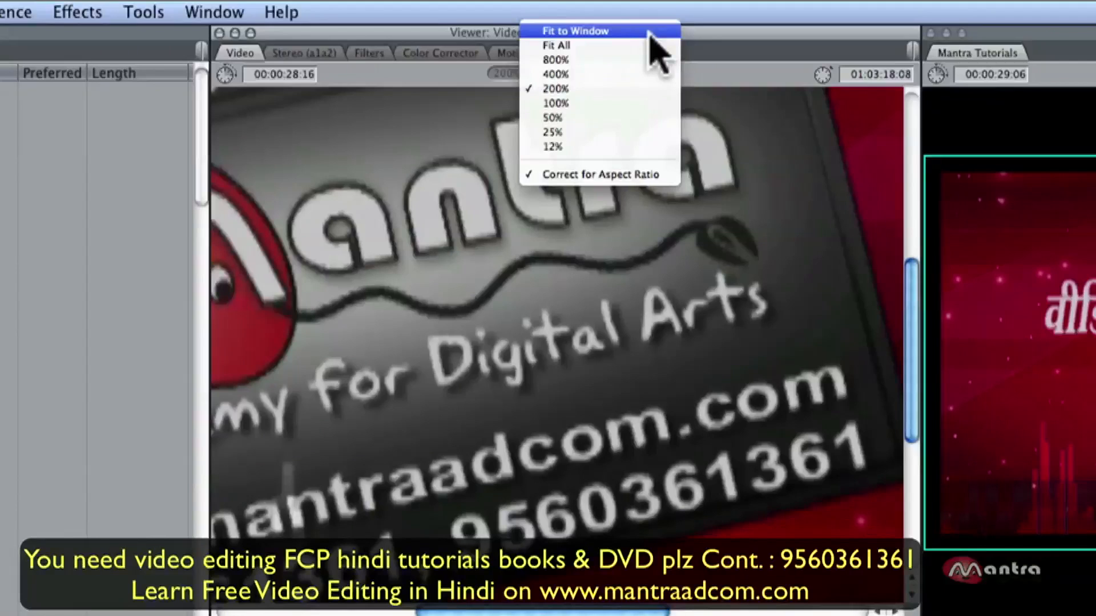
pyautogui.click(656, 51)
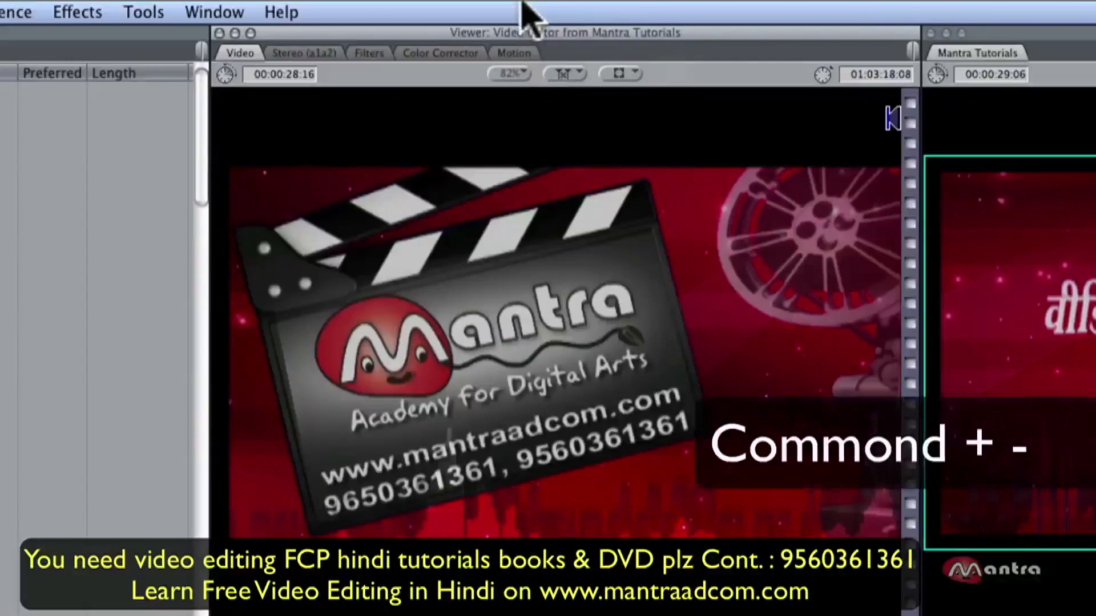
pyautogui.press('super+minus')
pyautogui.press('super+minus')
pyautogui.press('super+minus')
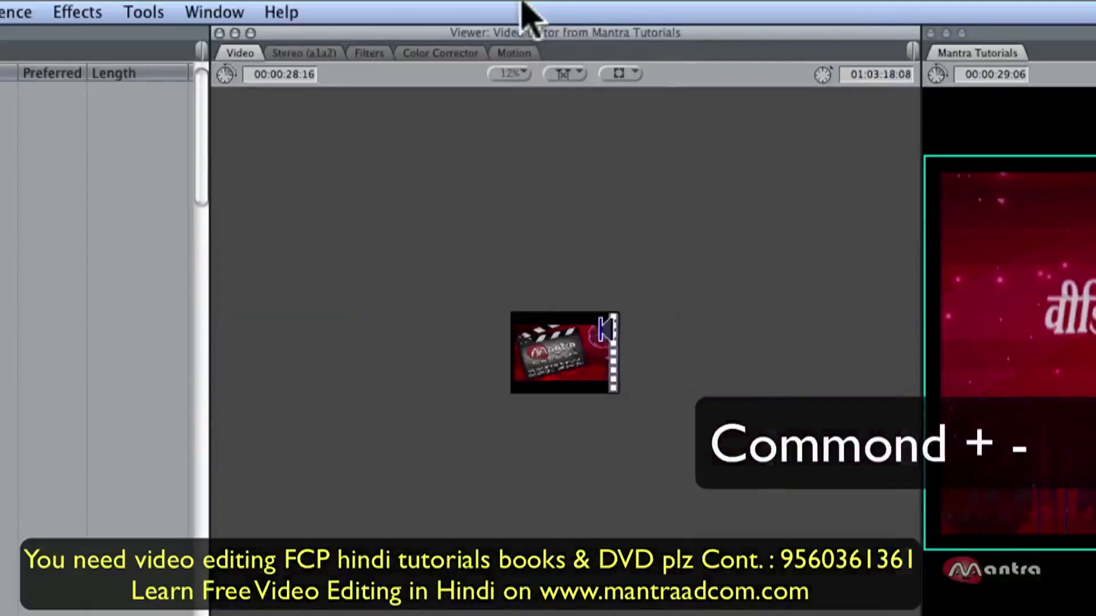
# - Enlarge the clip image from its smallest zoom level, reduce it to 50%, and fit it to the Viewer window again
pyautogui.press('super+equal')
pyautogui.press('super+equal')
pyautogui.press('super+equal')
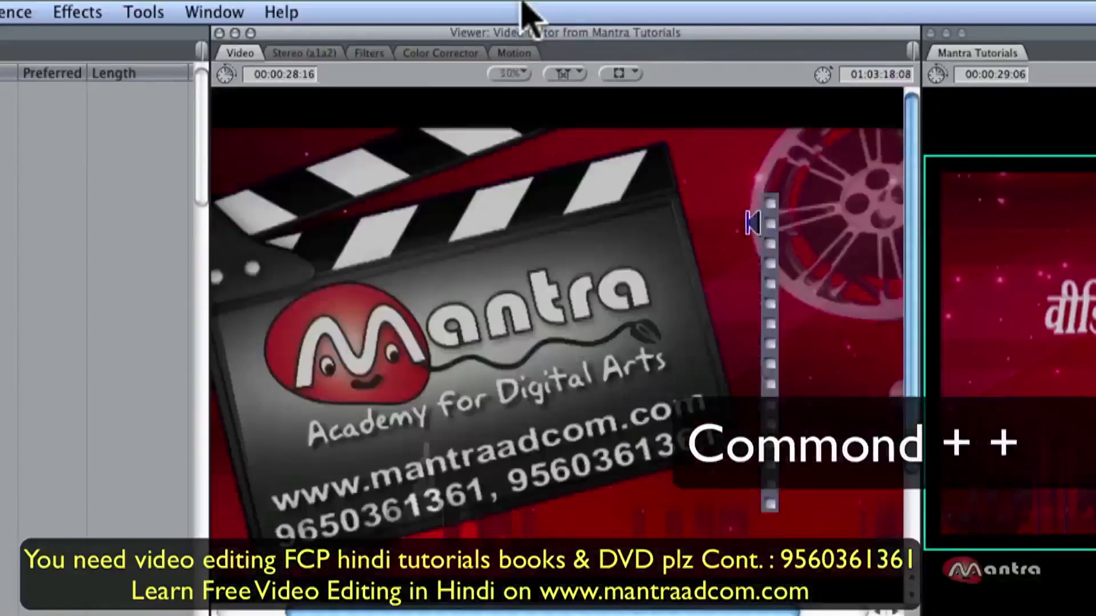
pyautogui.press('super+minus')
pyautogui.hotkey('shift', 'z')
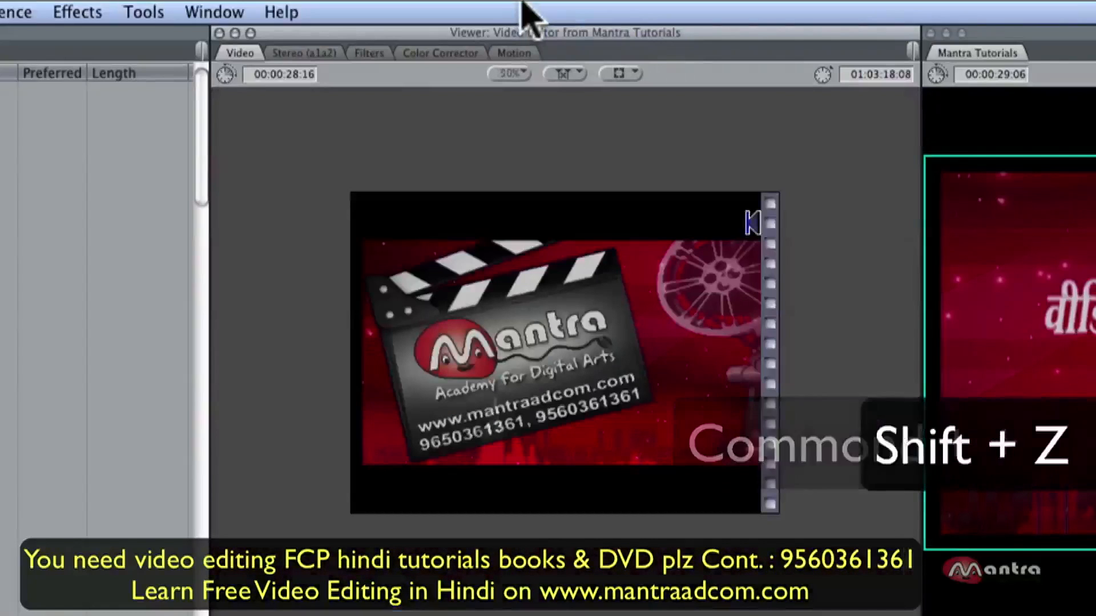
pyautogui.hotkey('shift', 'z')
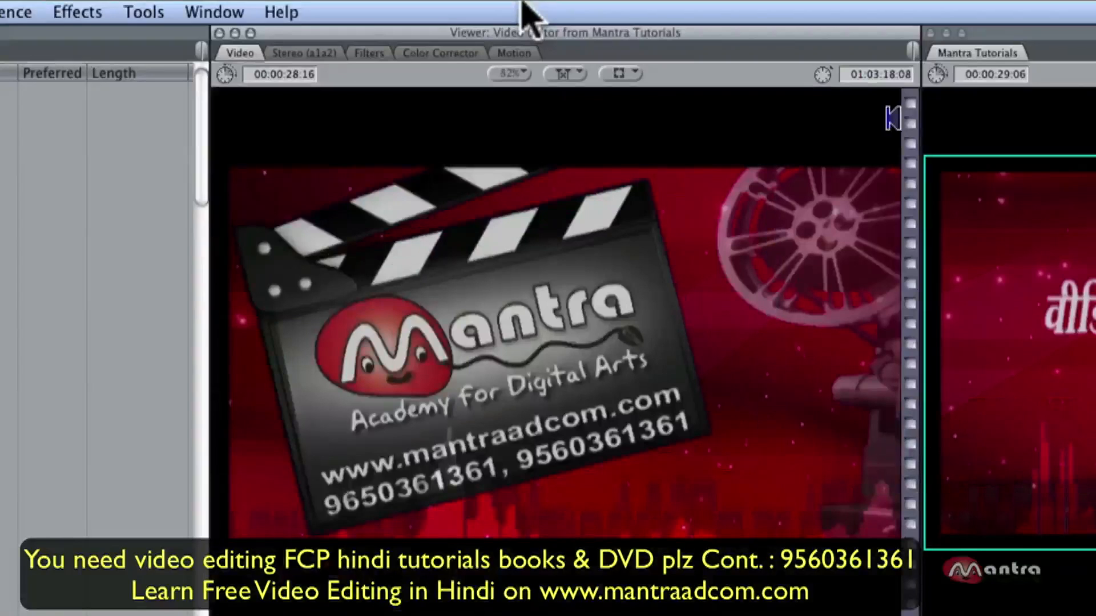
# - Show the clip's motion parameters in the Viewer and expand the Crop group for inspection
pyautogui.click(513, 53)
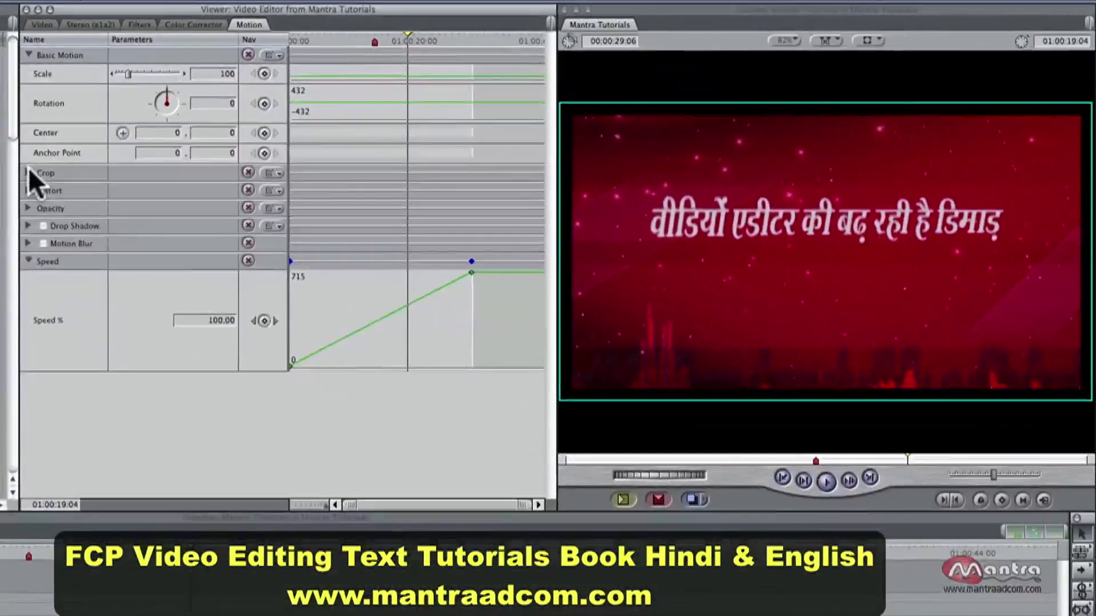
pyautogui.click(24, 258)
pyautogui.moveTo(115, 191); pyautogui.dragTo(125, 231)
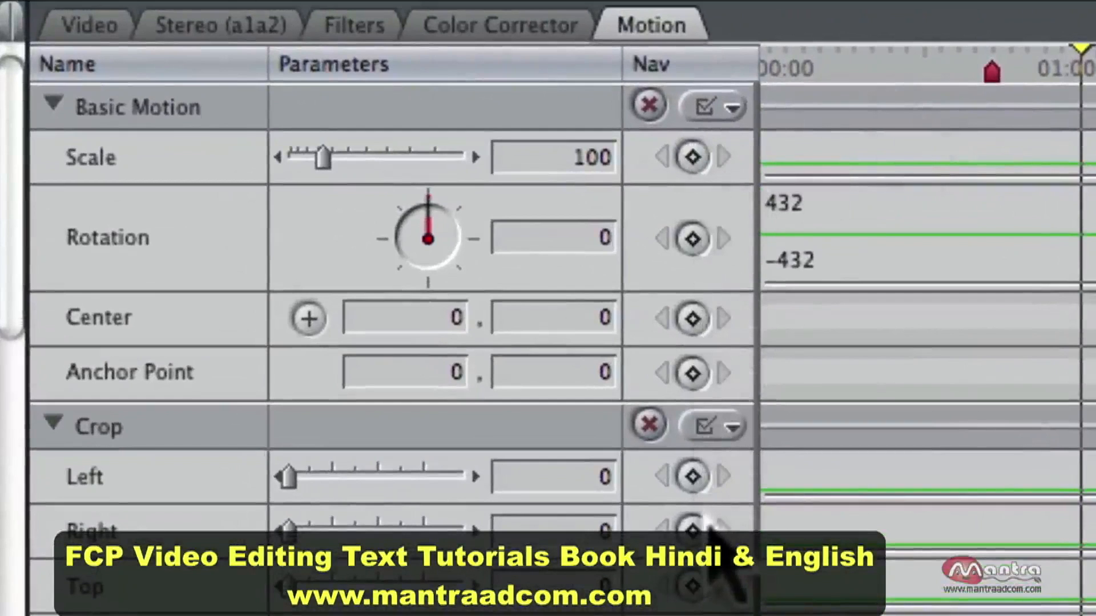
# - Insert a Scale keyframe at a frame before the red marker, and try deleting and reinserting it
pyautogui.click(853, 61)
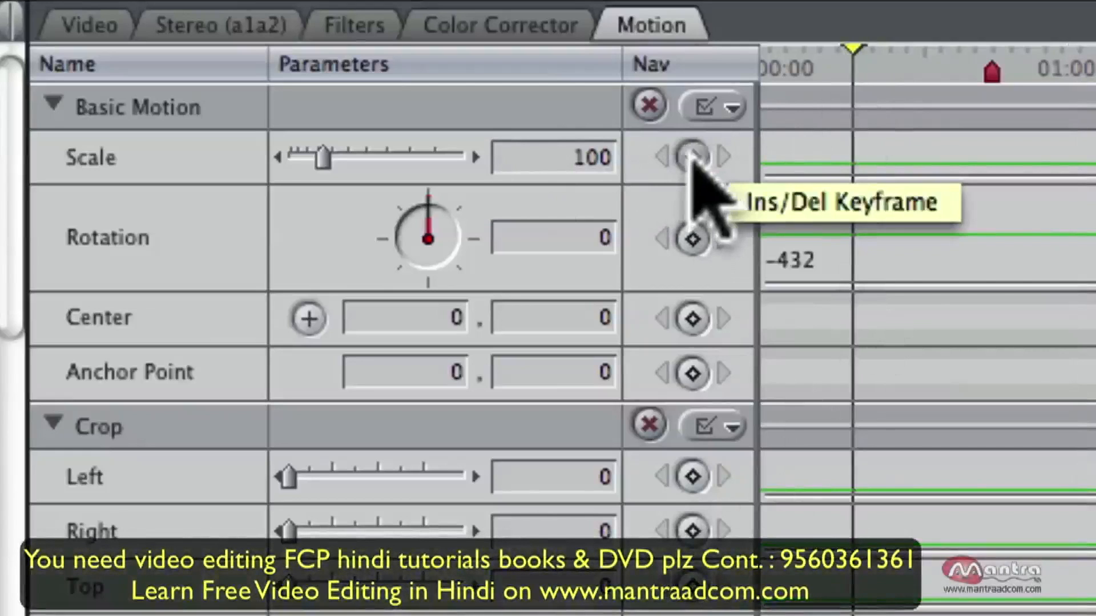
pyautogui.click(692, 157)
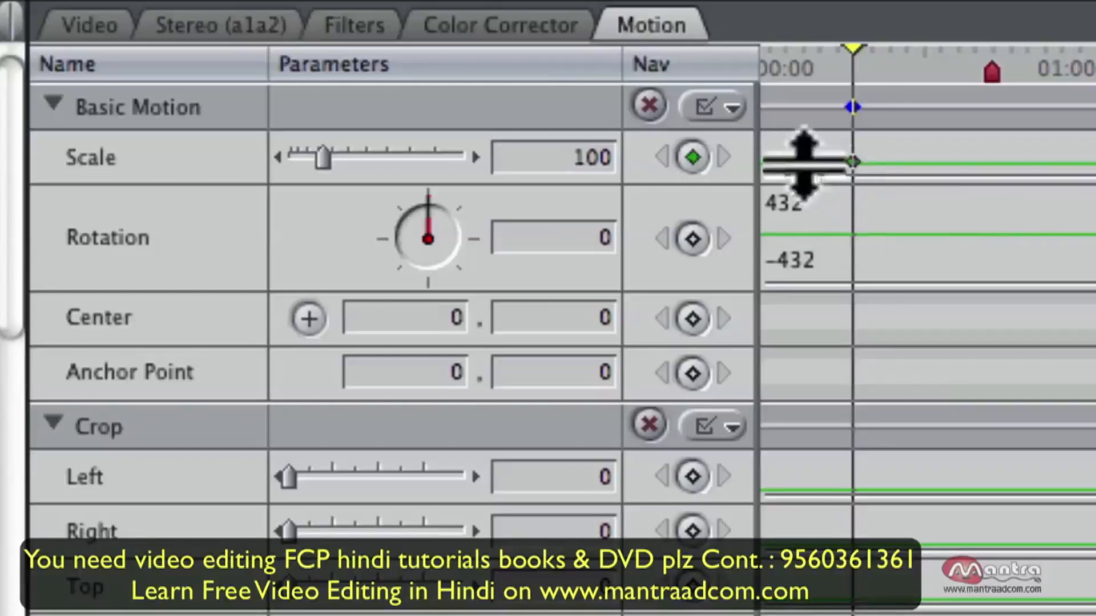
pyautogui.click(693, 157)
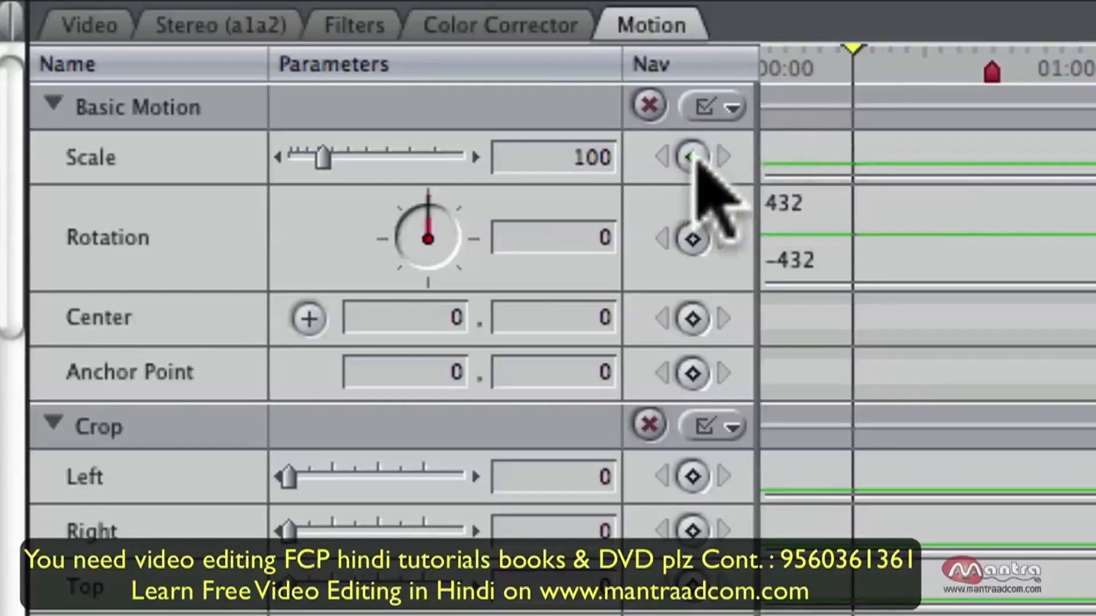
# - Insert a second Scale keyframe between the first one and the red marker, and go back to the previous keyframe
pyautogui.click(949, 57)
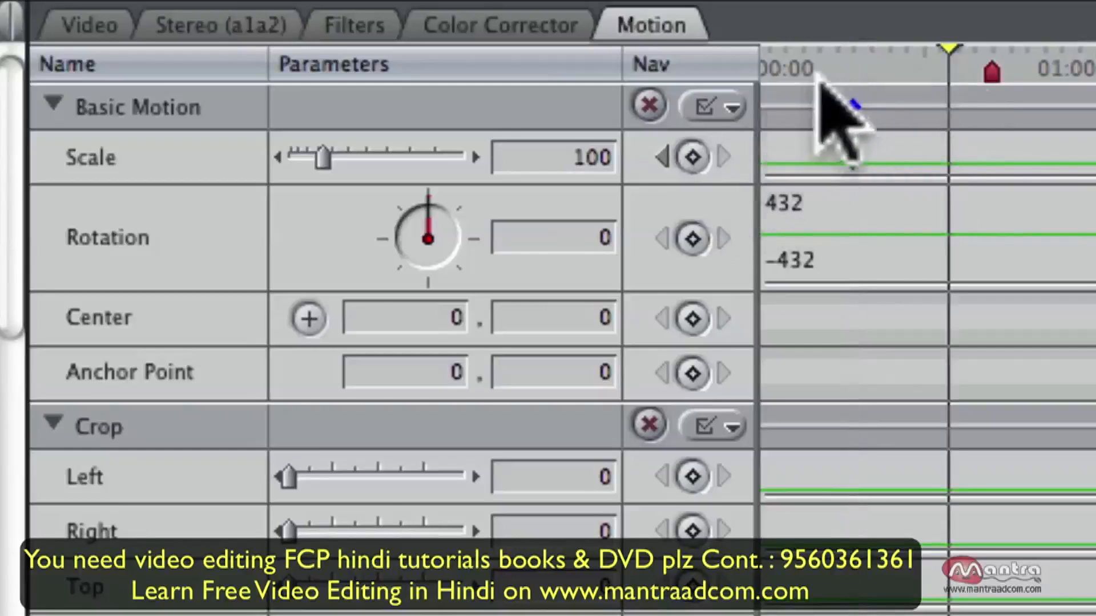
pyautogui.click(692, 157)
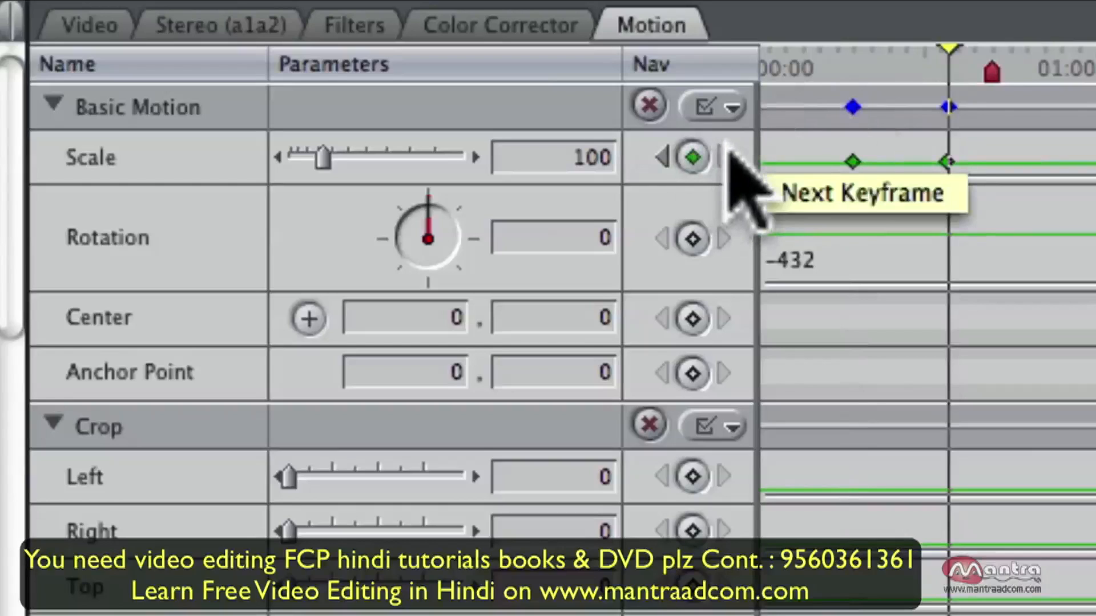
pyautogui.click(662, 152)
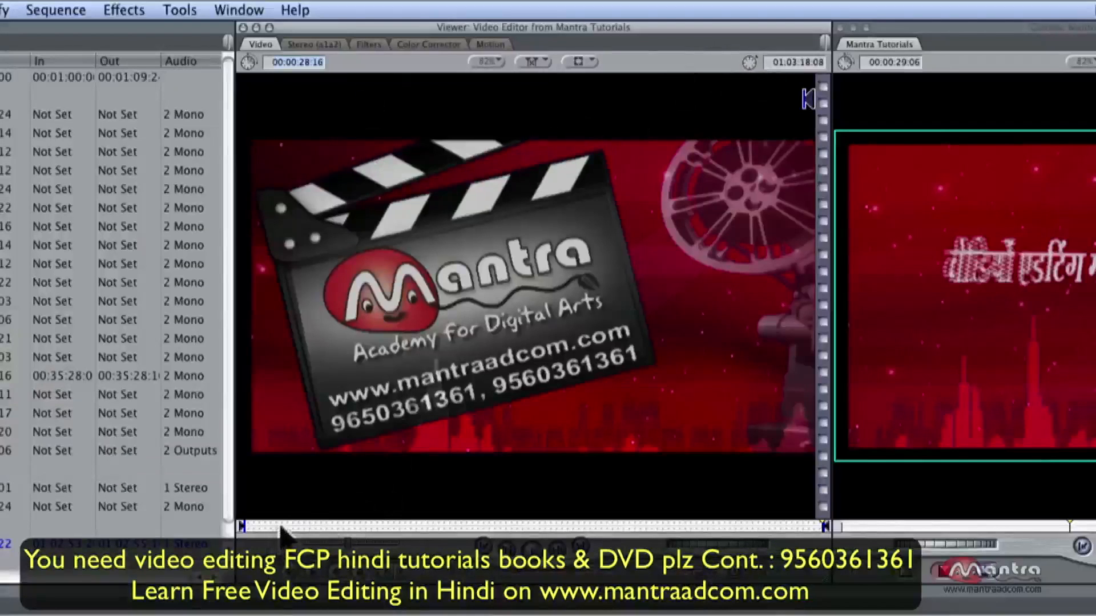
# - Load the source clip matching a scrubbed frame of the sequence clip, and move through it by shuttling and jogging
pyautogui.moveTo(280, 528); pyautogui.dragTo(553, 545)
pyautogui.press('f')
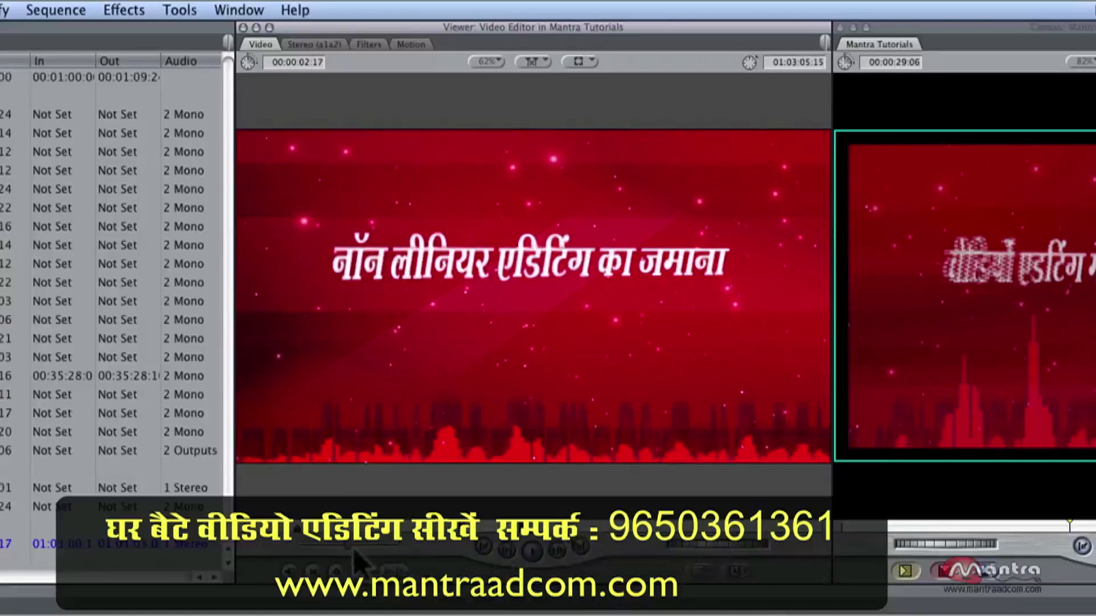
pyautogui.moveTo(359, 546)
pyautogui.mouseDown()
pyautogui.moveTo(370, 547)
pyautogui.moveTo(340, 549)
pyautogui.mouseUp()
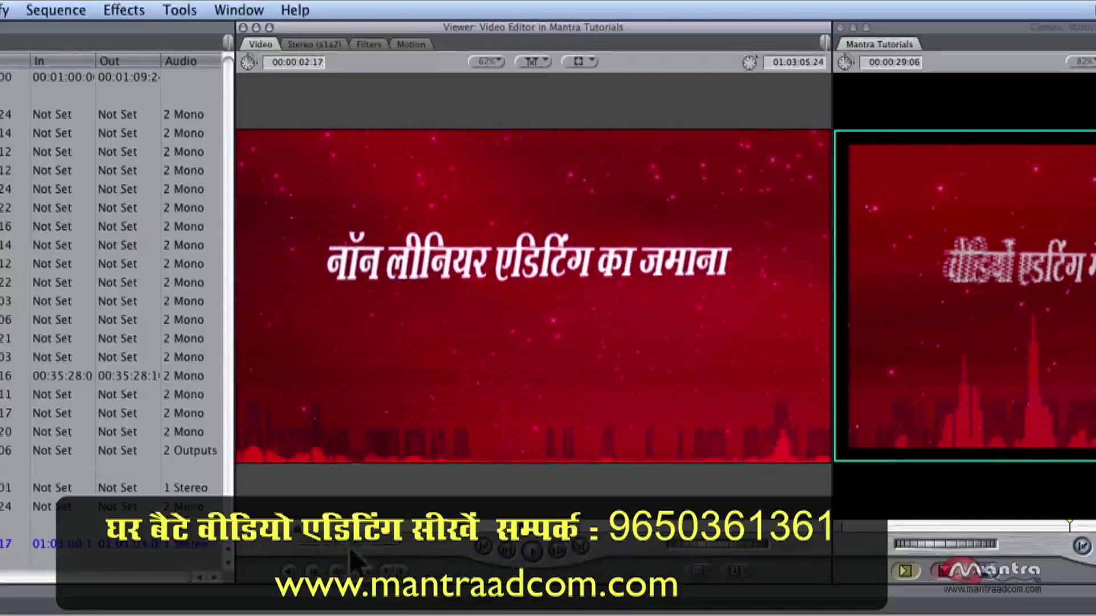
pyautogui.moveTo(717, 549); pyautogui.dragTo(744, 549)
# - Match the Canvas to the Viewer's current frame and mark the entire source clip from its start to its end
pyautogui.click(296, 596)
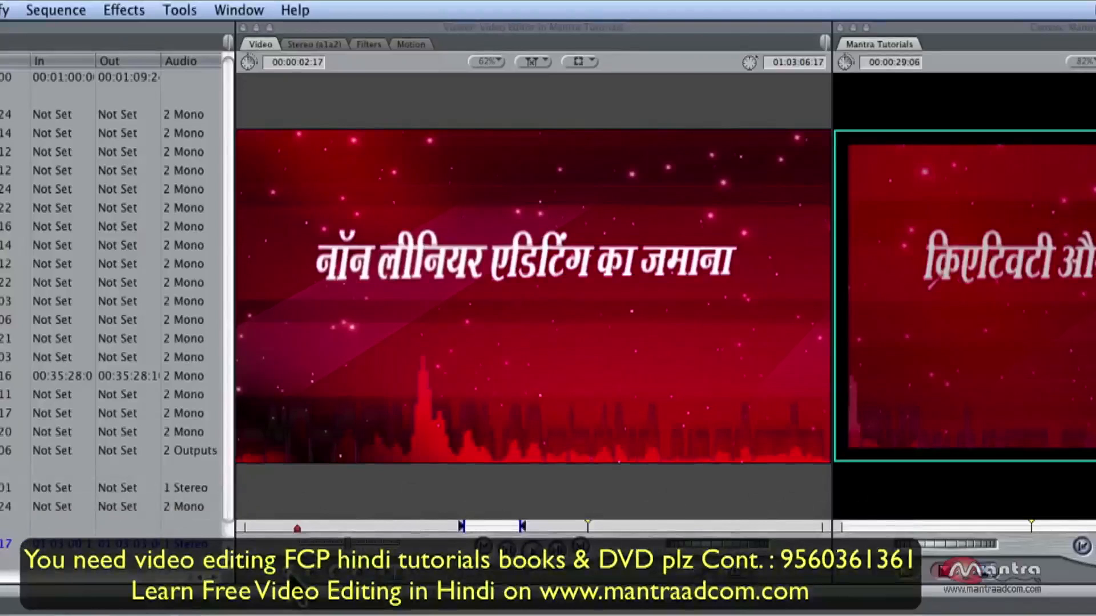
pyautogui.click(290, 571)
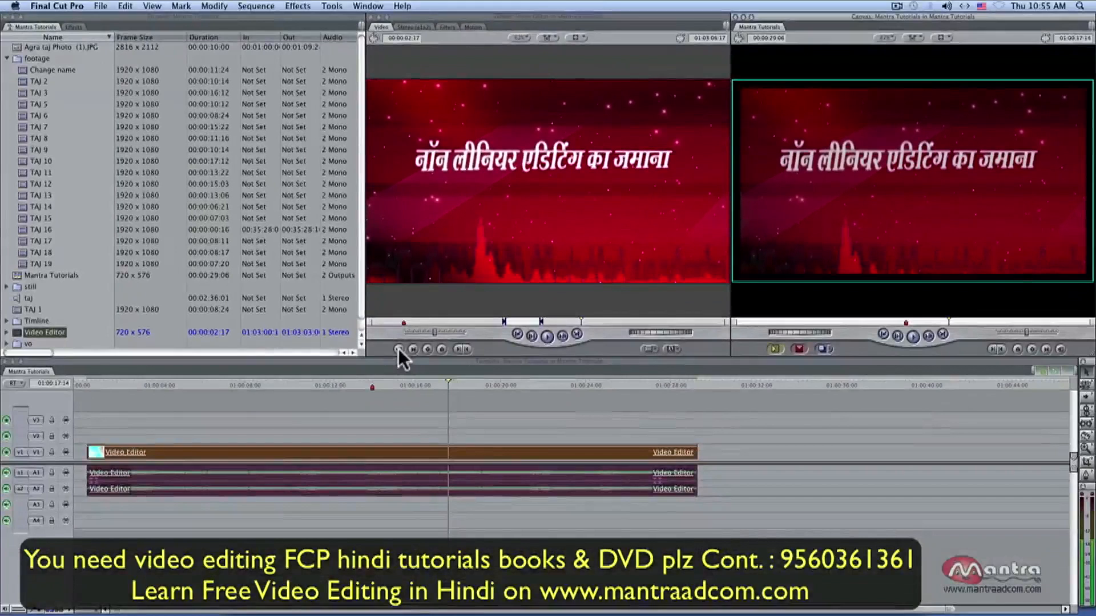
pyautogui.click(413, 349)
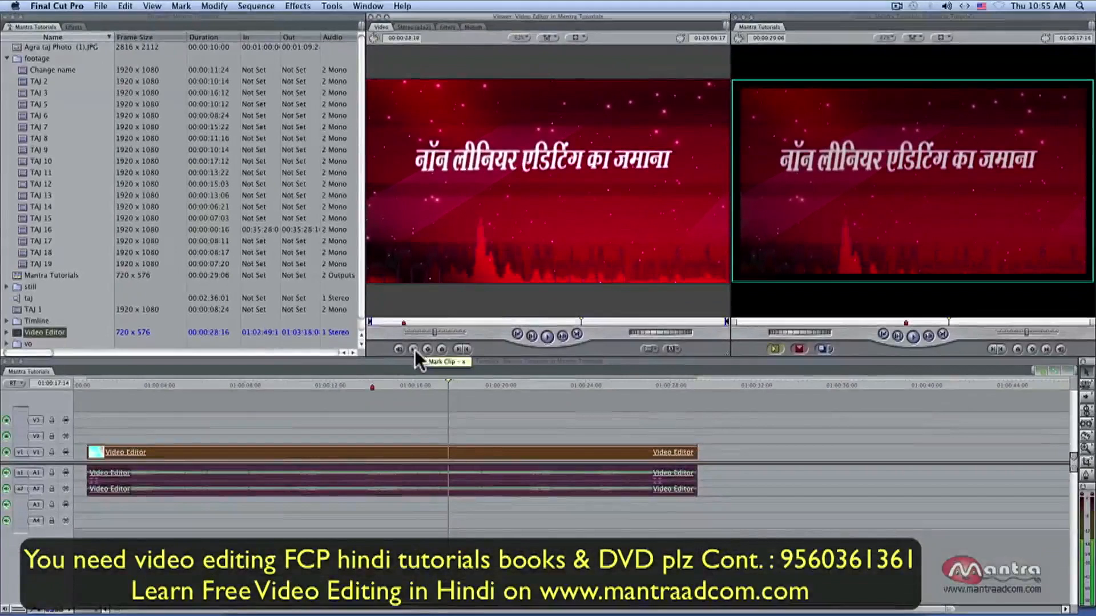